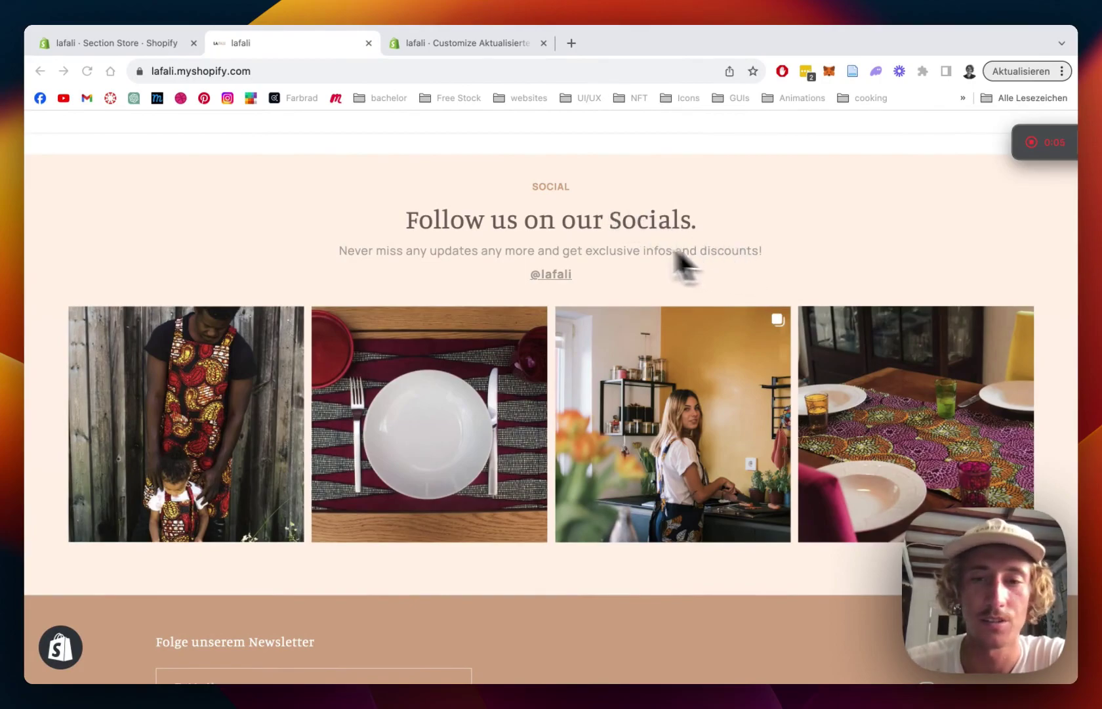
Step: Return to the Section Store app page in the Shopify admin
scroll(600, 239, "up", 1)
scroll(643, 328, "down", 2)
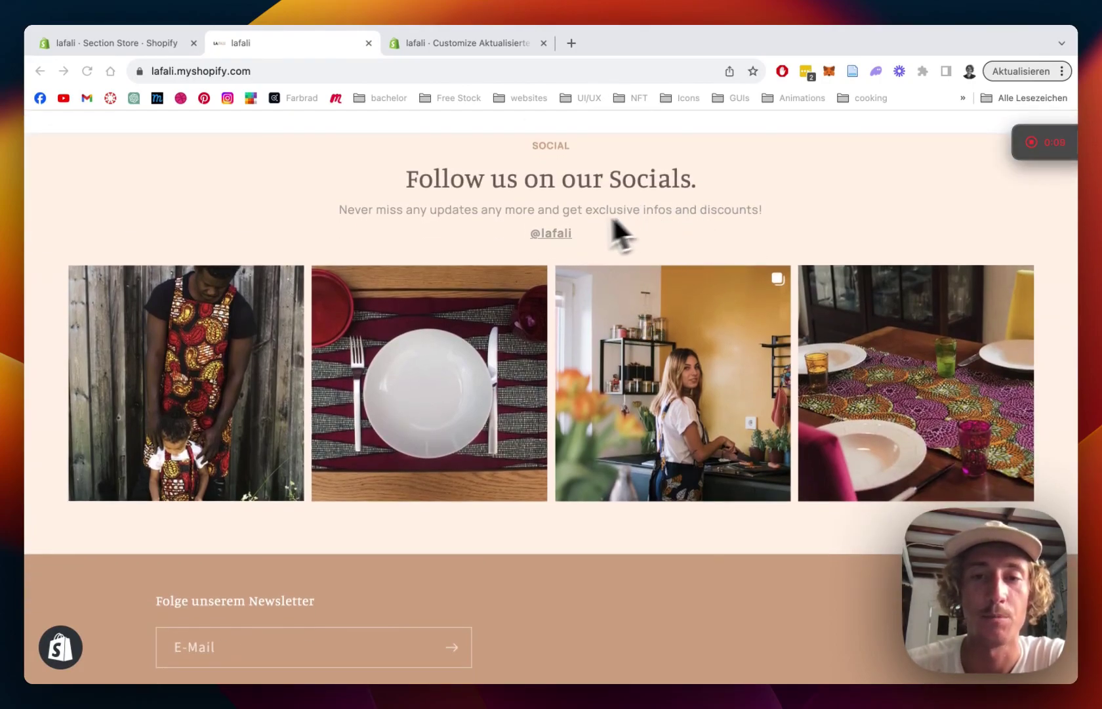
scroll(634, 230, "up", 10)
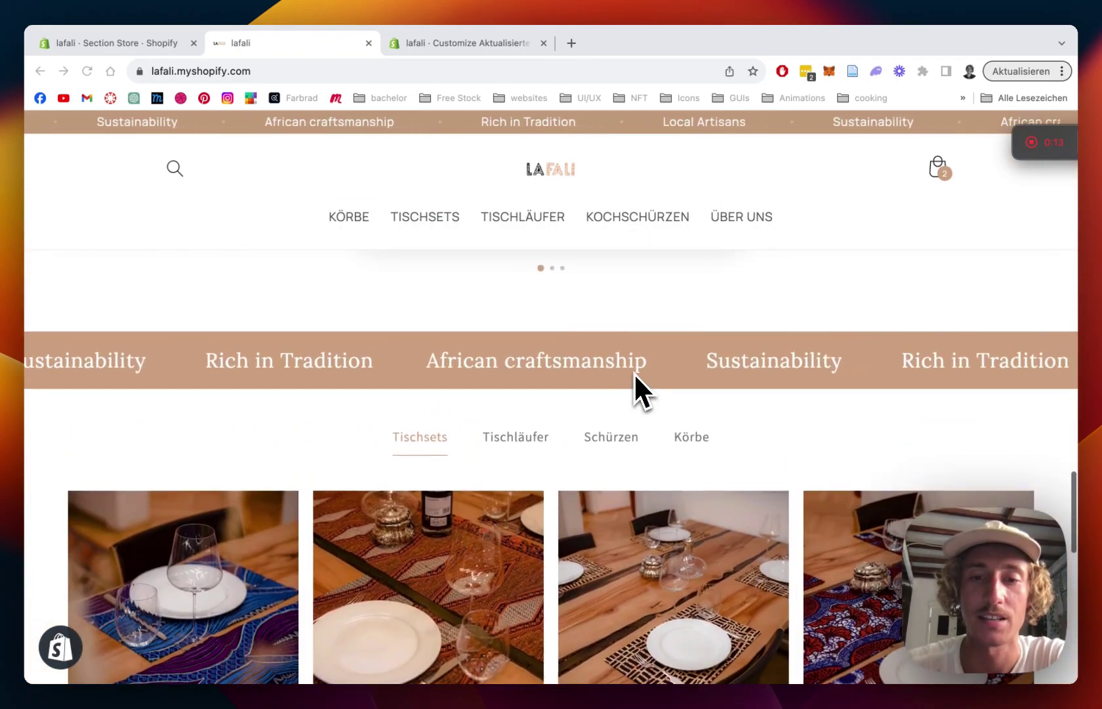
scroll(634, 372, "down", 10)
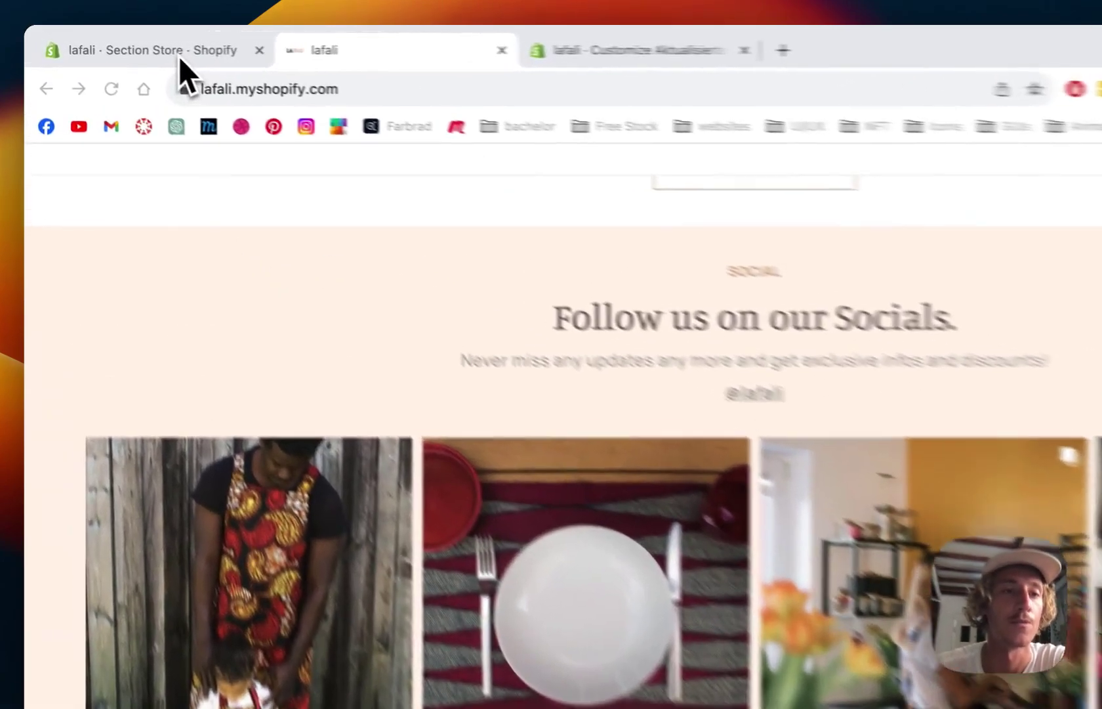
left_click(178, 54)
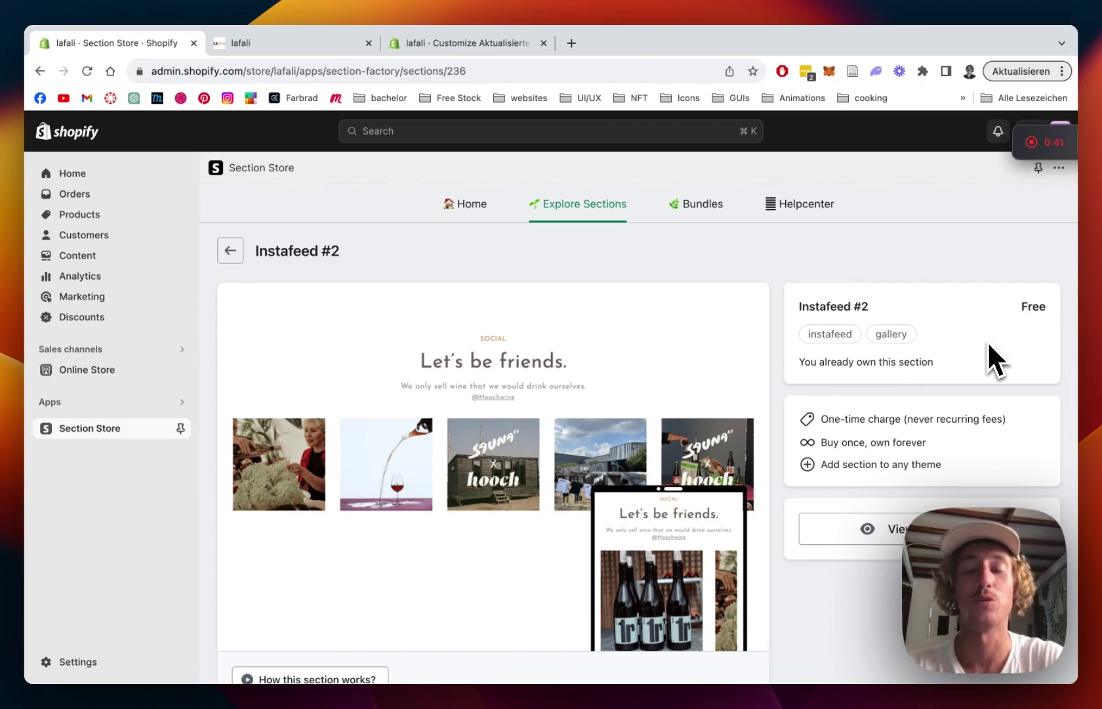
scroll(967, 273, "down", 1)
scroll(967, 273, "up", 1)
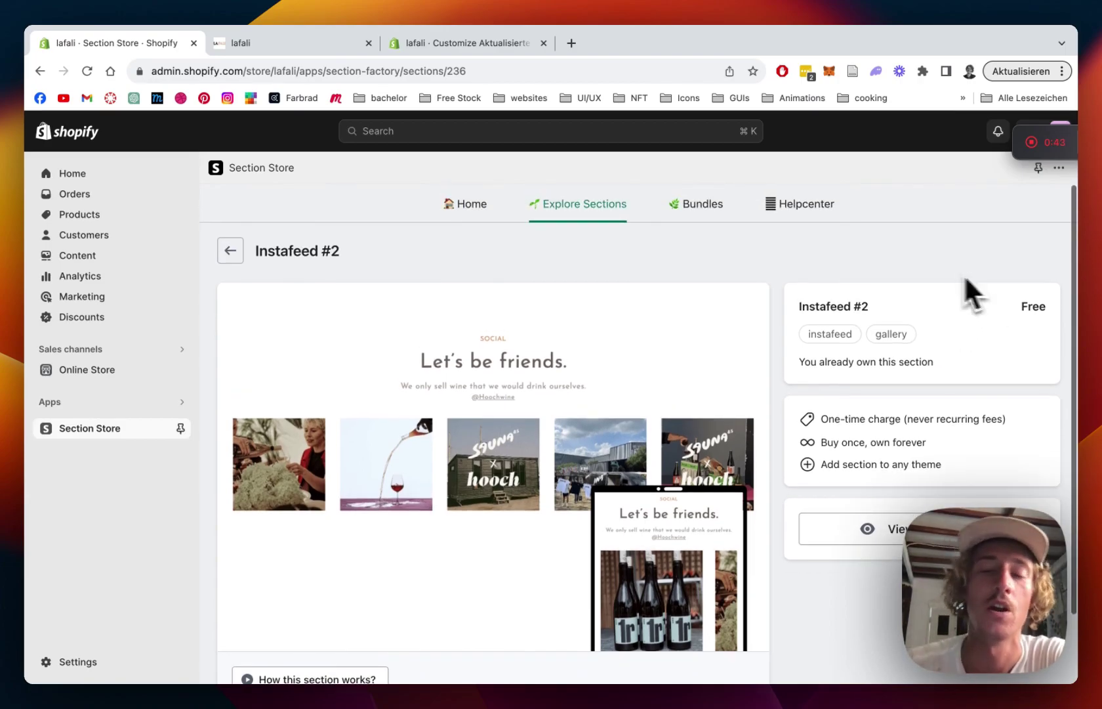
scroll(618, 272, "down", 1)
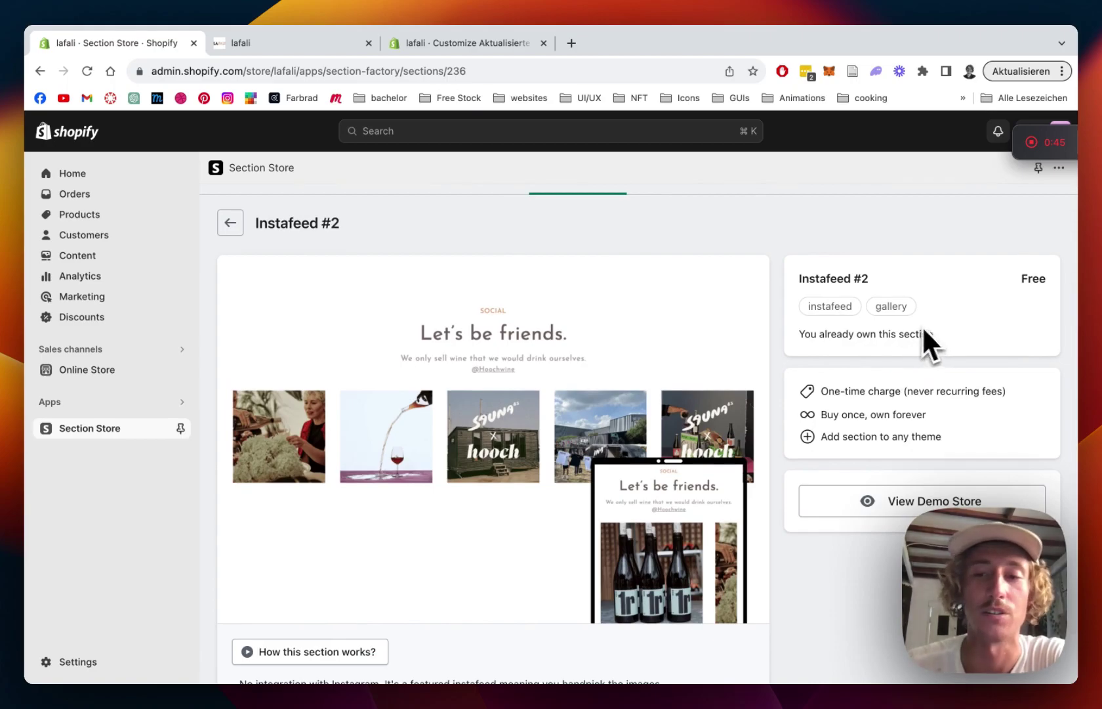
scroll(557, 305, "up", 1)
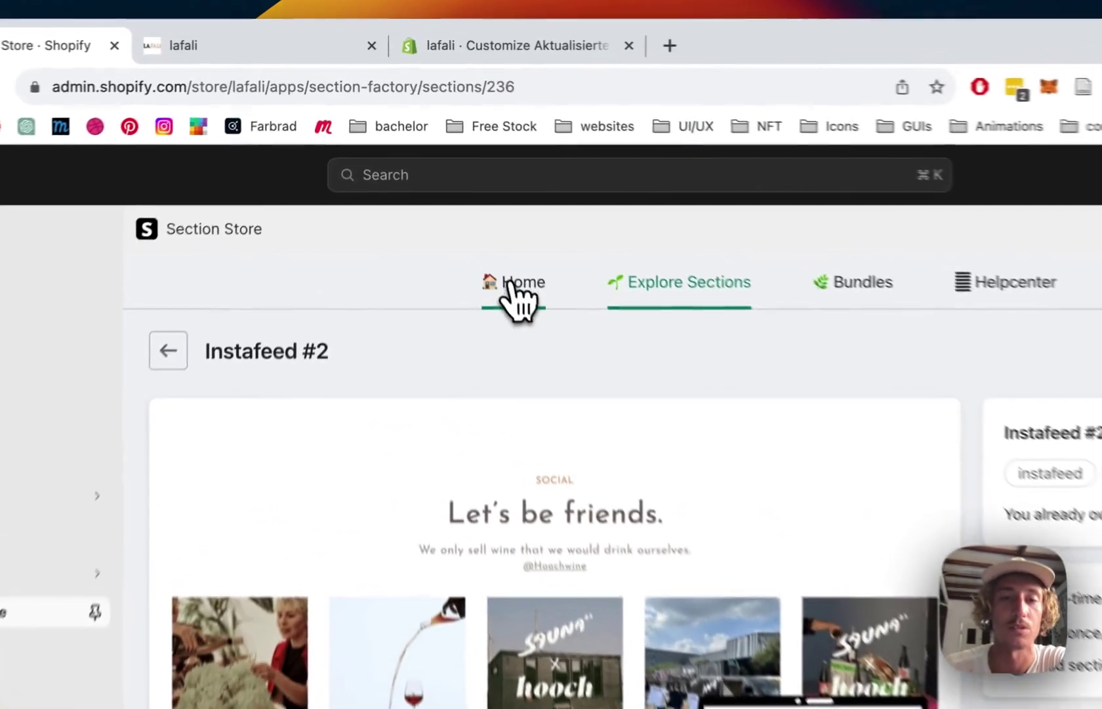
Step: From My sections, open the theme 'Aktualisierte Kopie von Dawn (Live)' for customizing
left_click(465, 204)
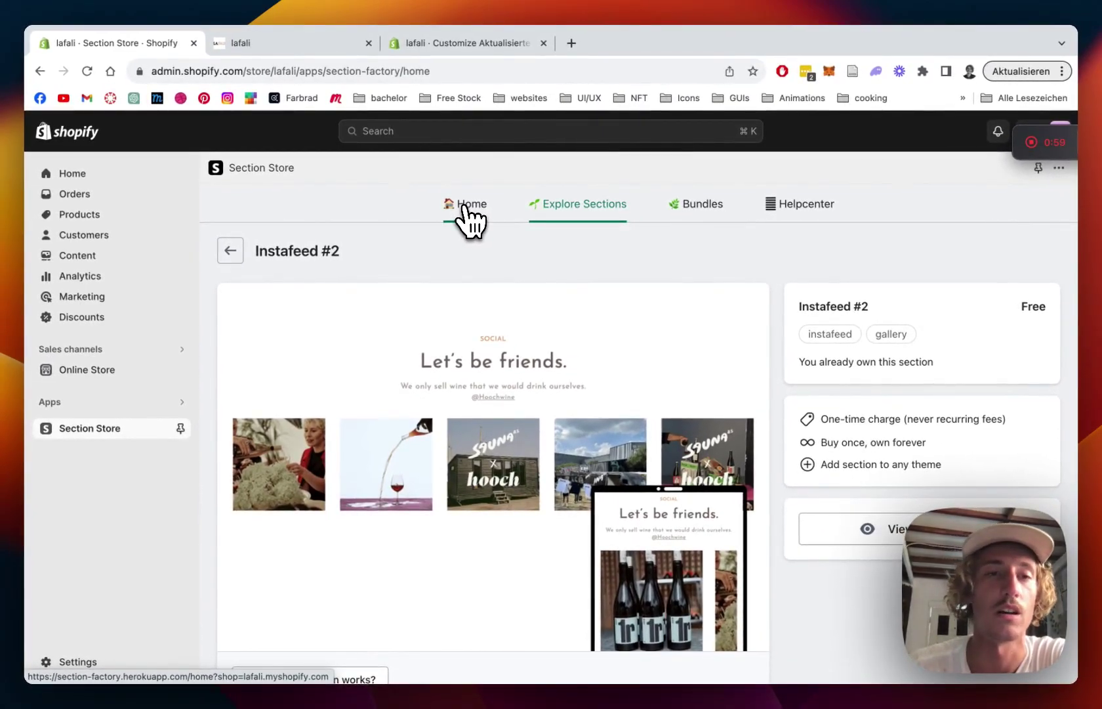
left_click(471, 204)
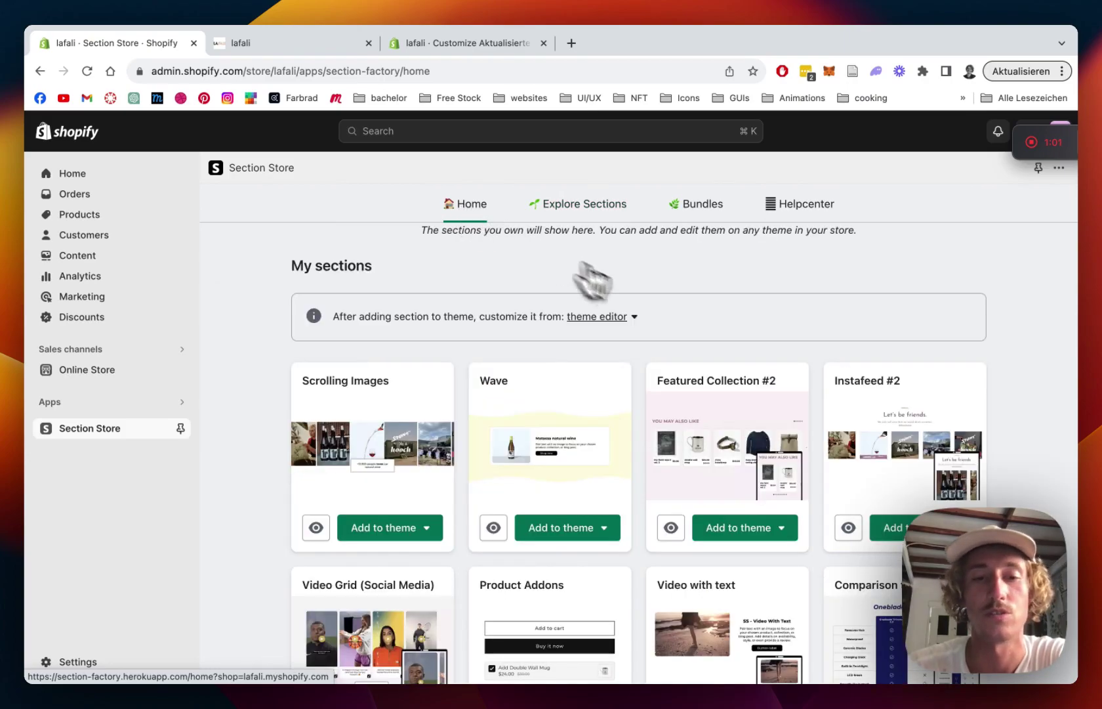
scroll(654, 308, "down", 2)
left_click(402, 477)
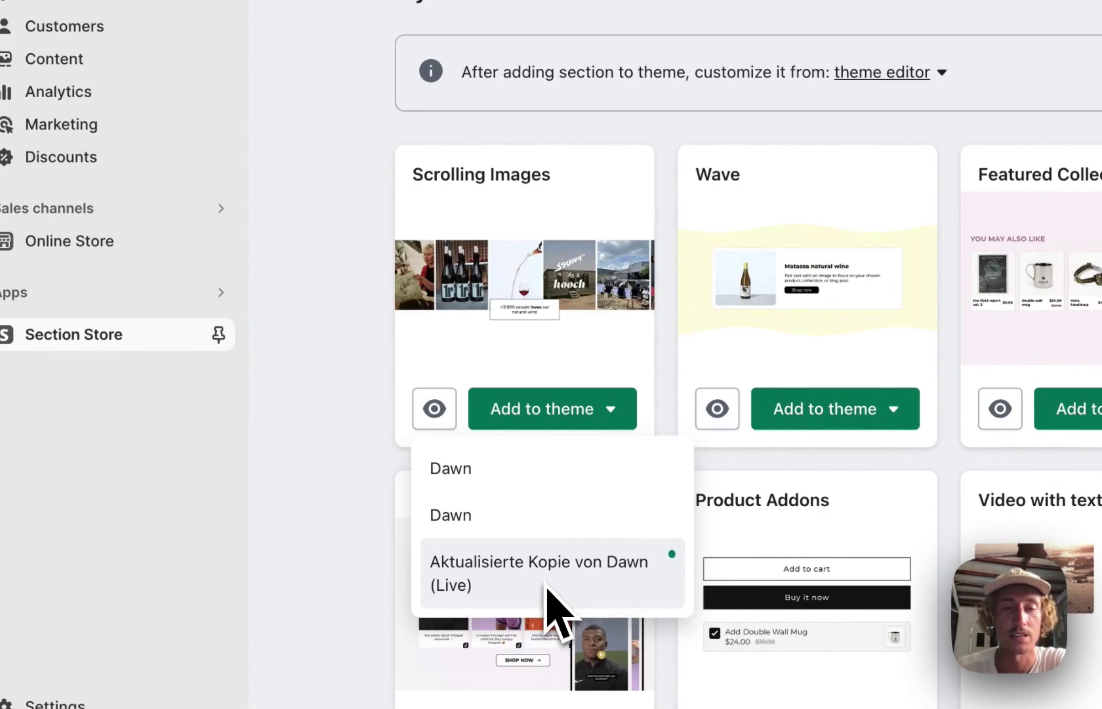
left_click(375, 229)
scroll(371, 229, "up", 2)
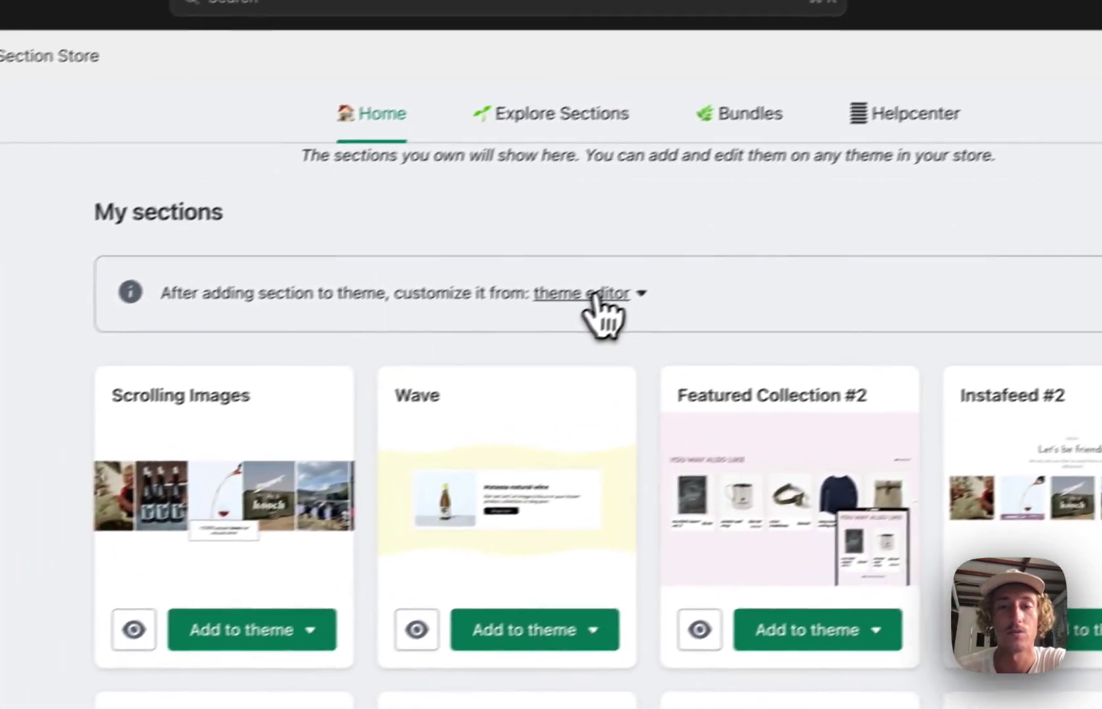
left_click(880, 169)
left_click(568, 453)
Step: Add another SS - Instafeed #2 section below the existing feed, found by searching 'ss ins', and save
left_click(359, 54)
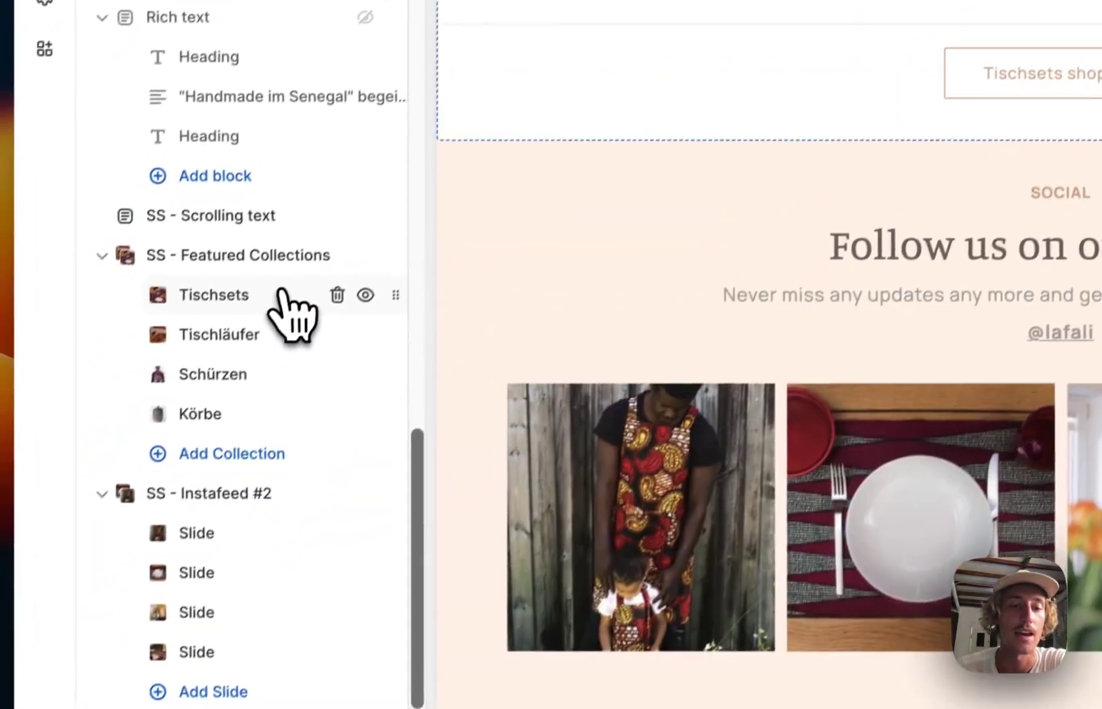
left_click(290, 312)
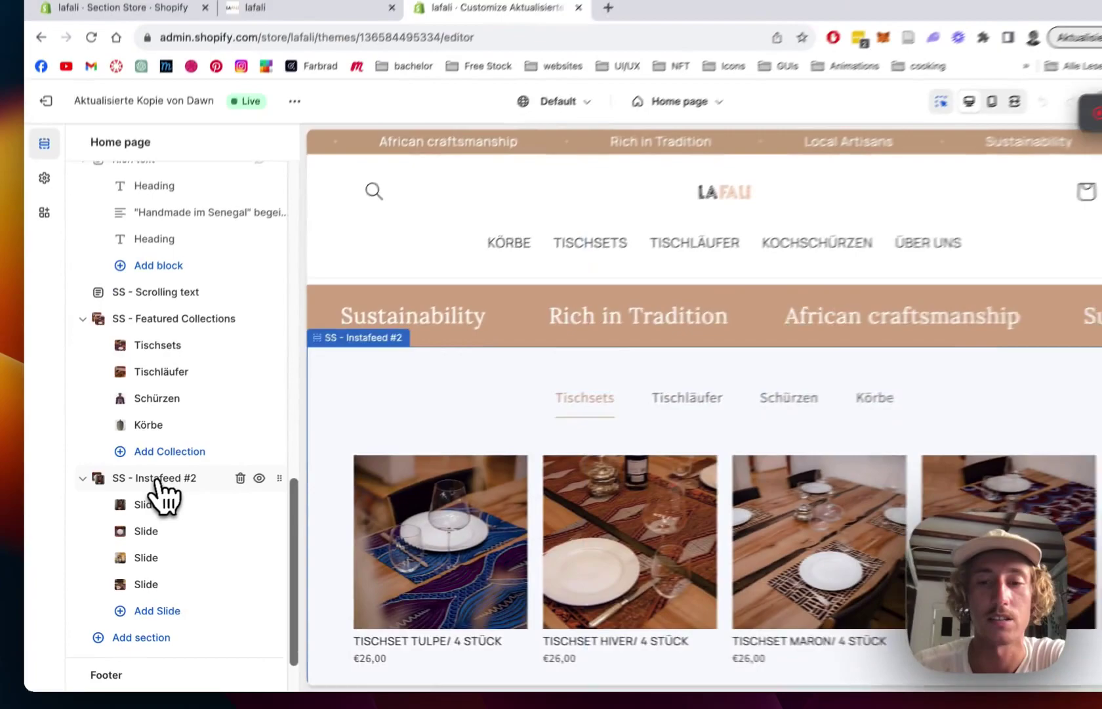
left_click(214, 436)
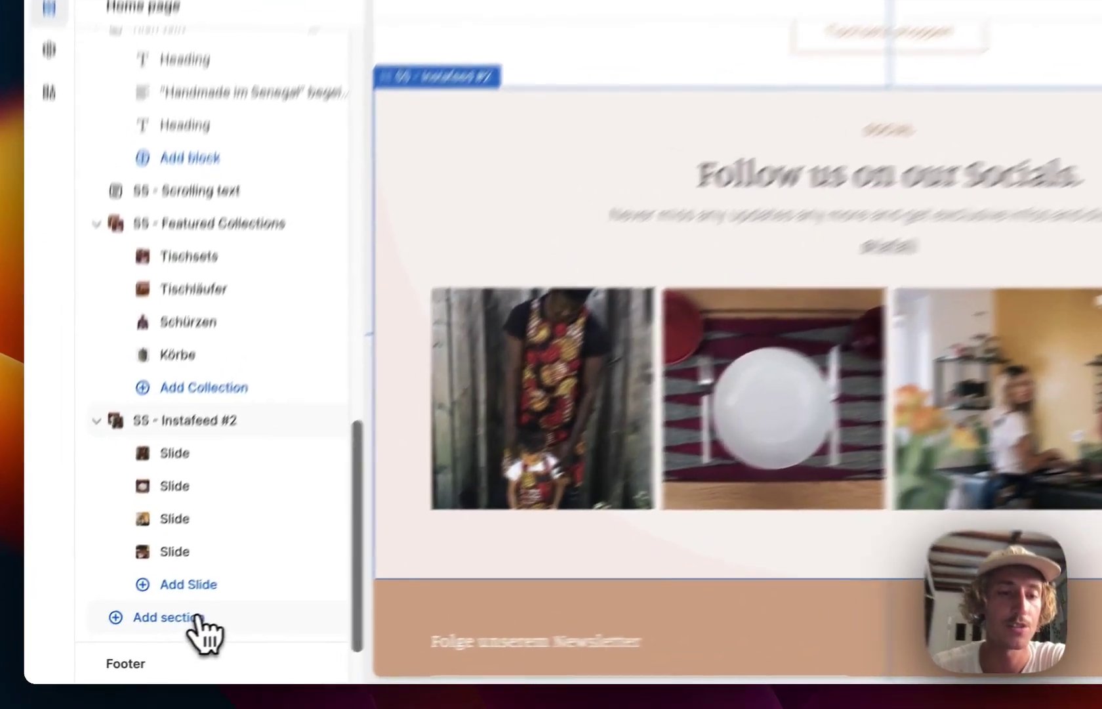
left_click(164, 633)
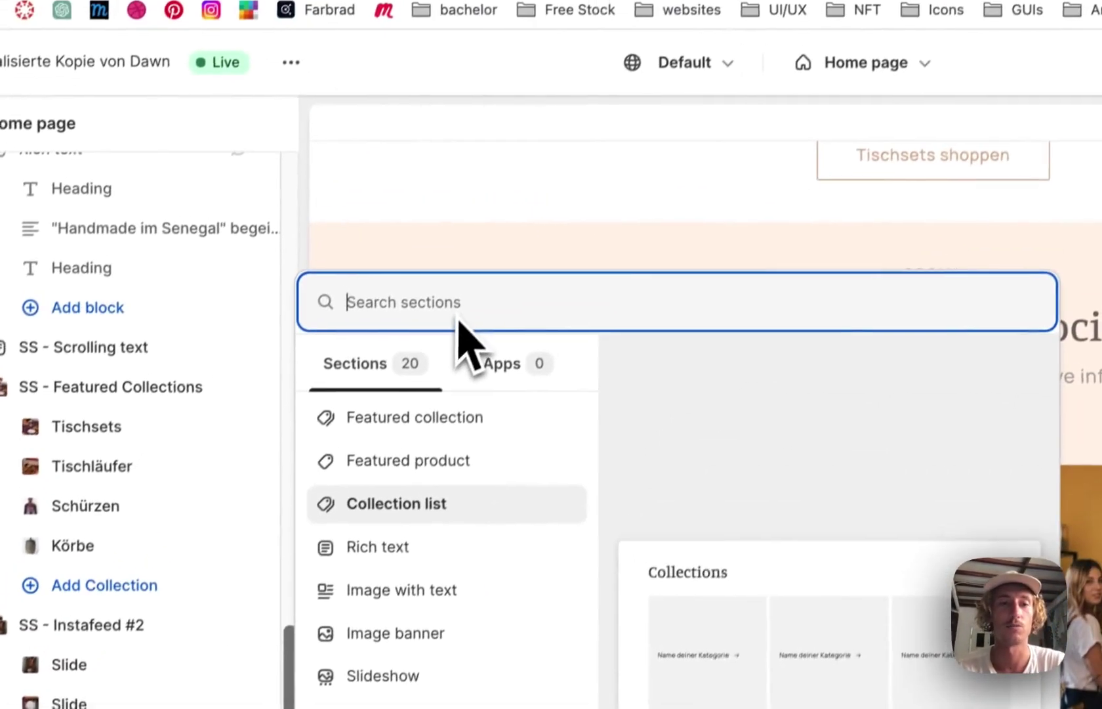
type("ss insta")
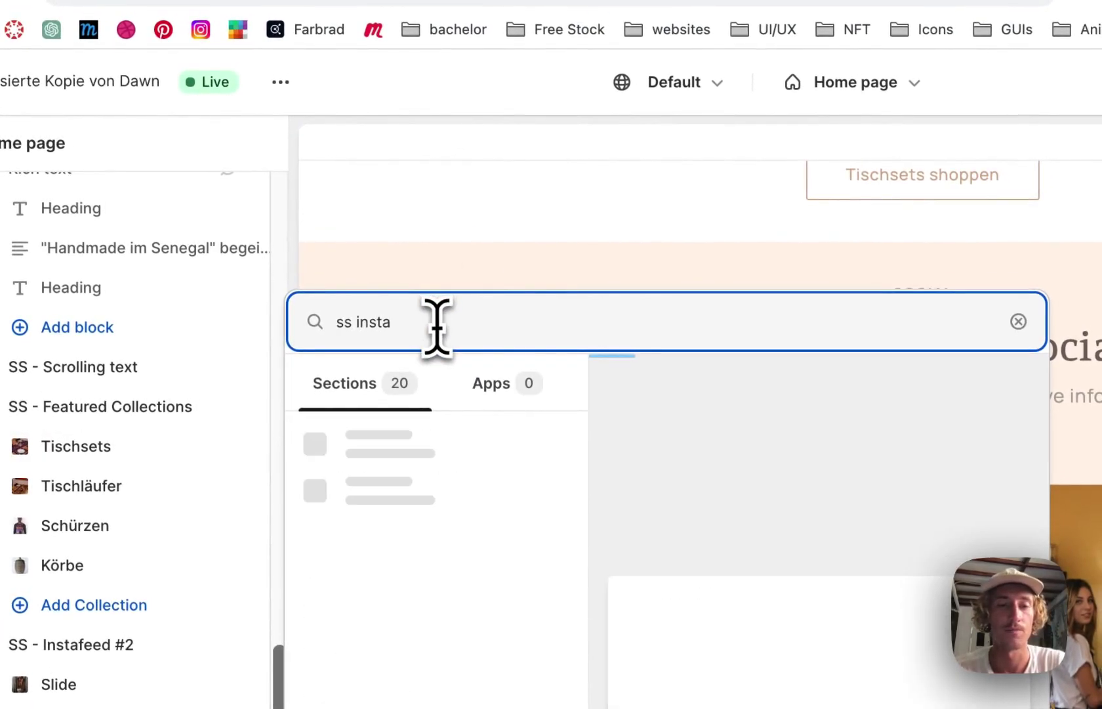
left_click(437, 438)
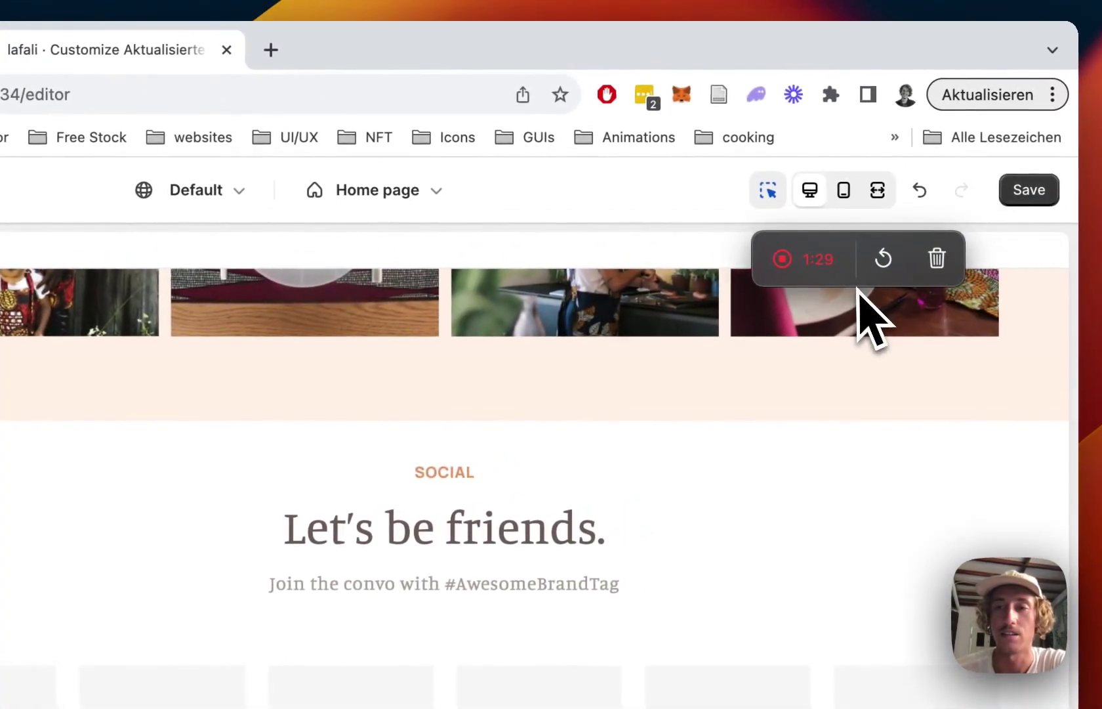
left_click(1038, 207)
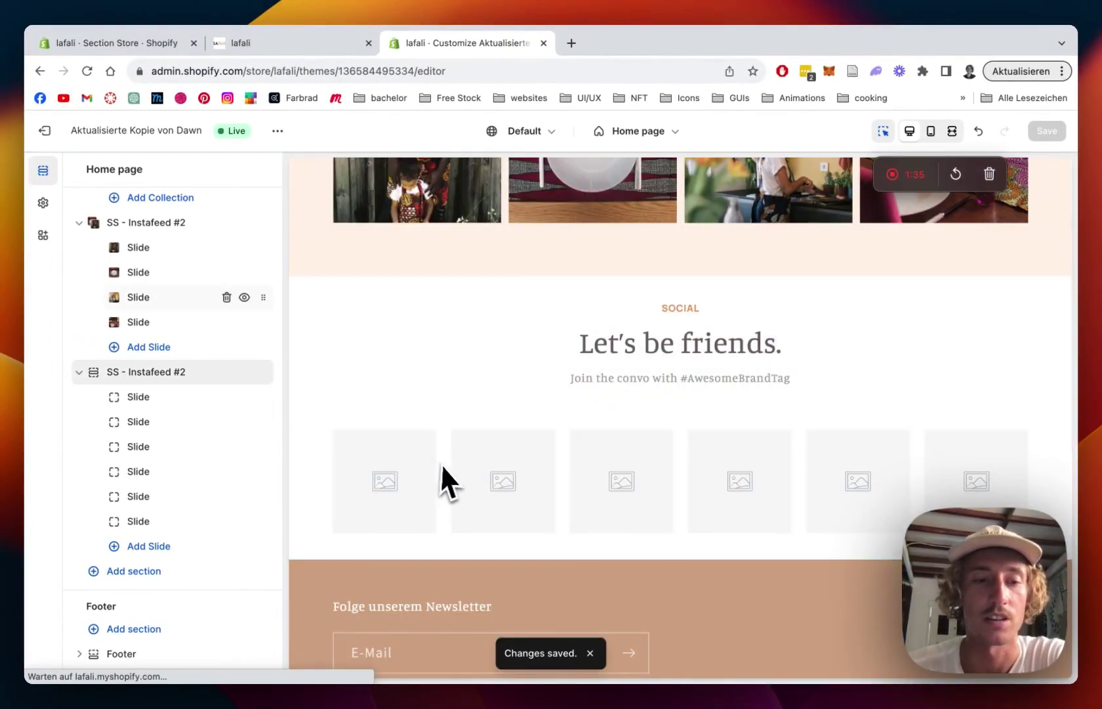
Step: Set the new section's first slide image to Zeichenflache_1, the woven basket on a stool
scroll(670, 460, "down", 5)
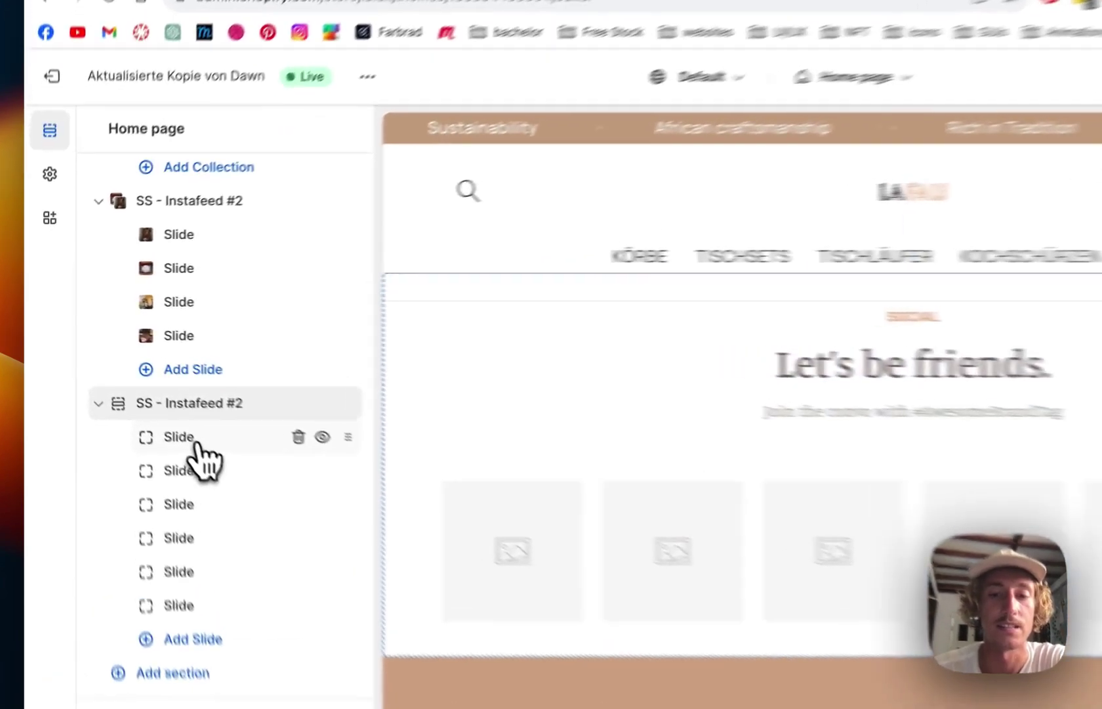
left_click(151, 402)
left_click(271, 230)
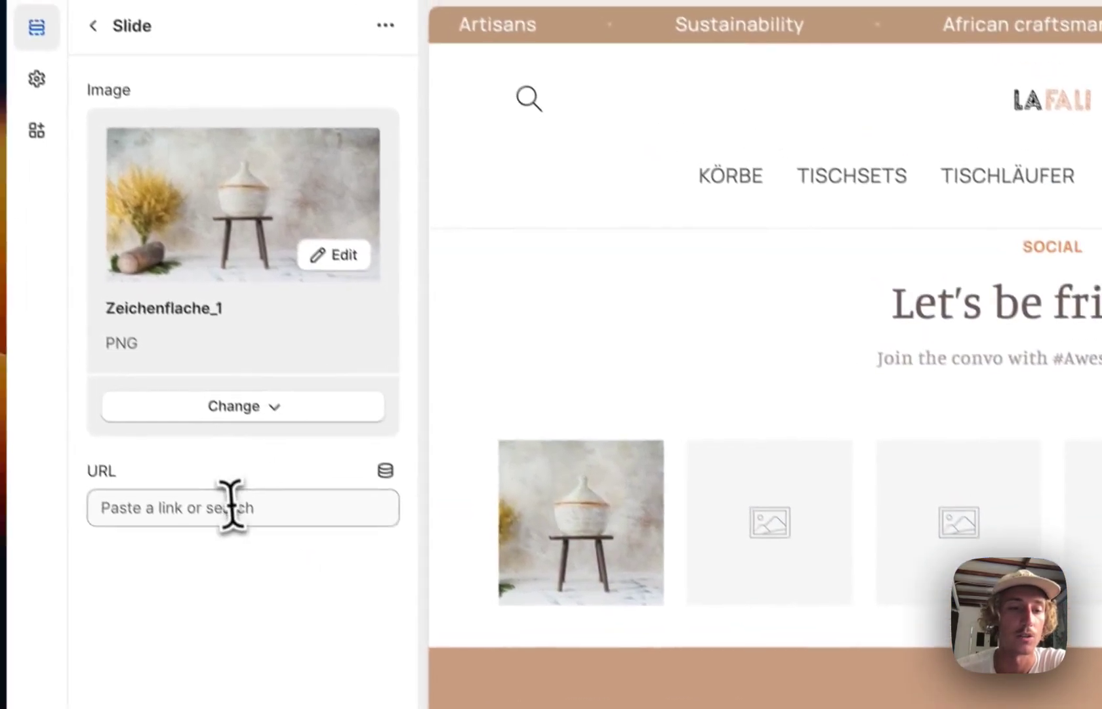
left_click(154, 419)
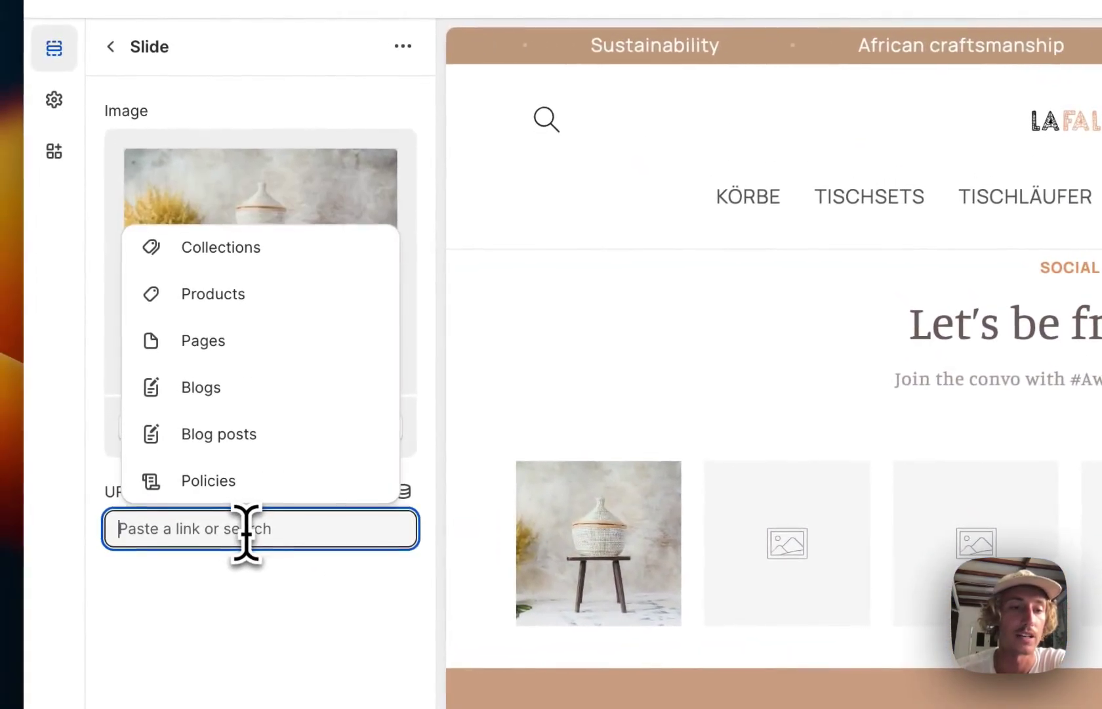
left_click(256, 580)
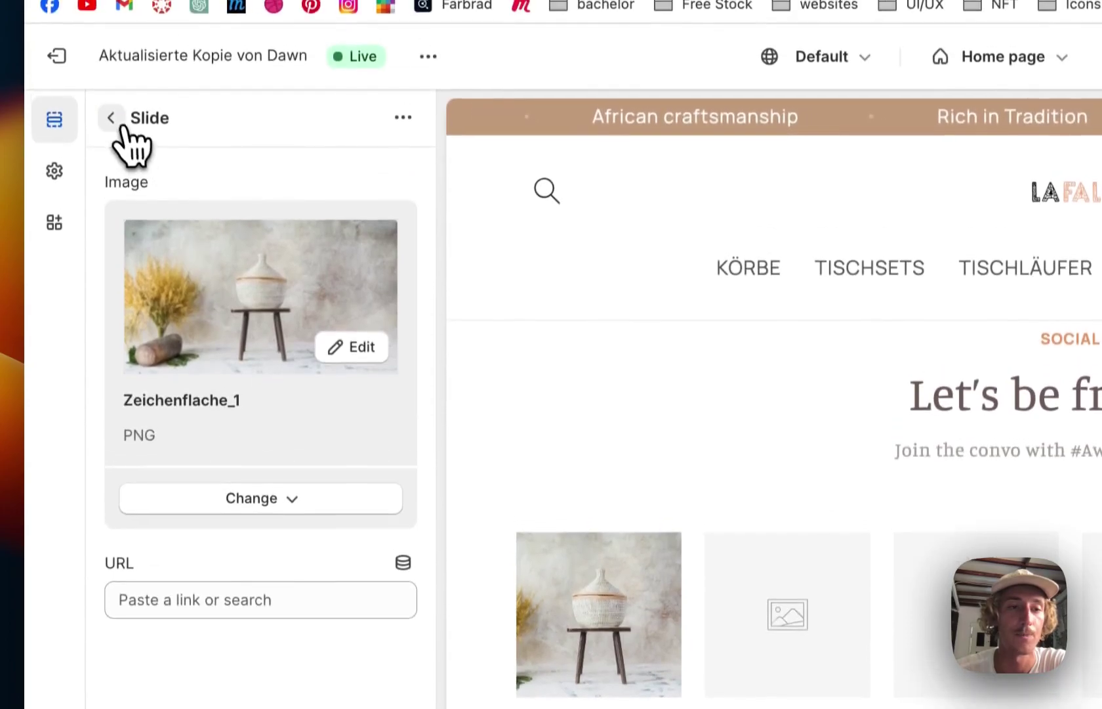
left_click(112, 54)
scroll(209, 418, "down", 2)
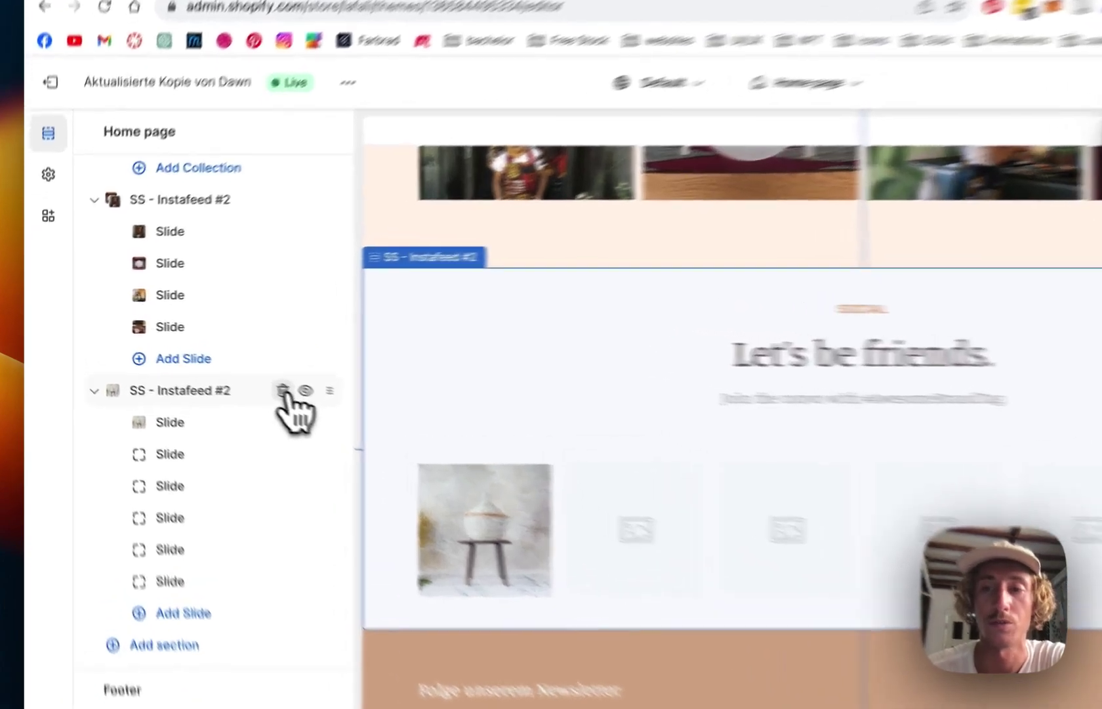
left_click(227, 371)
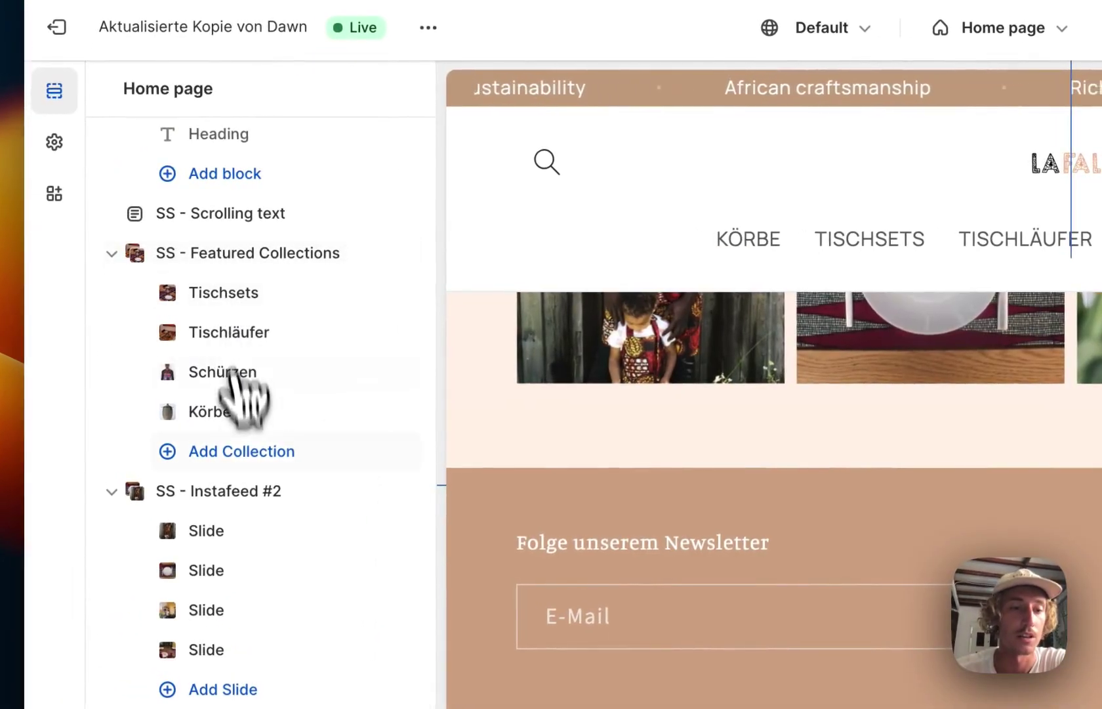
left_click(249, 492)
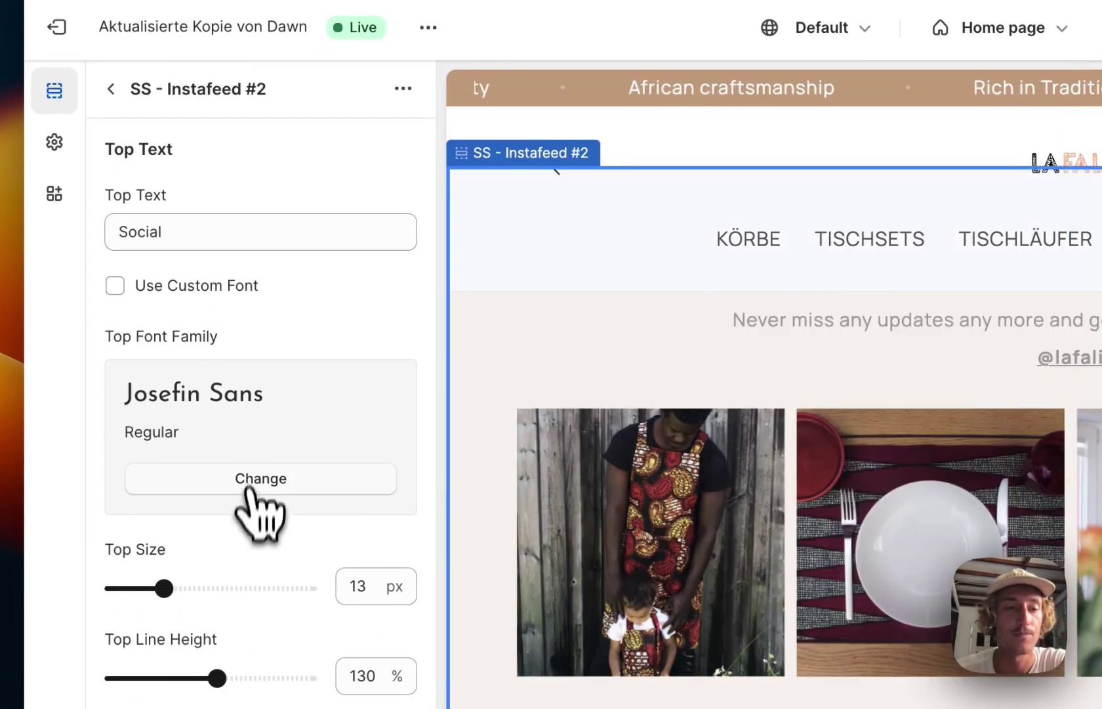
scroll(276, 210, "down", 1)
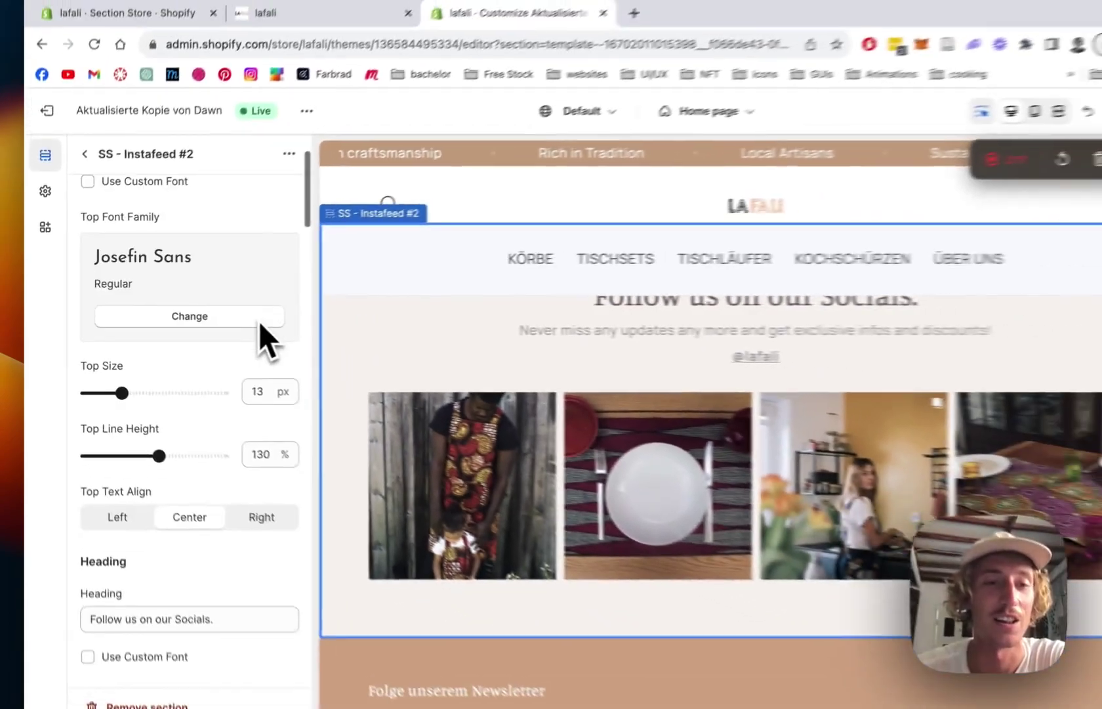
scroll(259, 339, "down", 3)
scroll(237, 319, "down", 4)
scroll(236, 319, "up", 6)
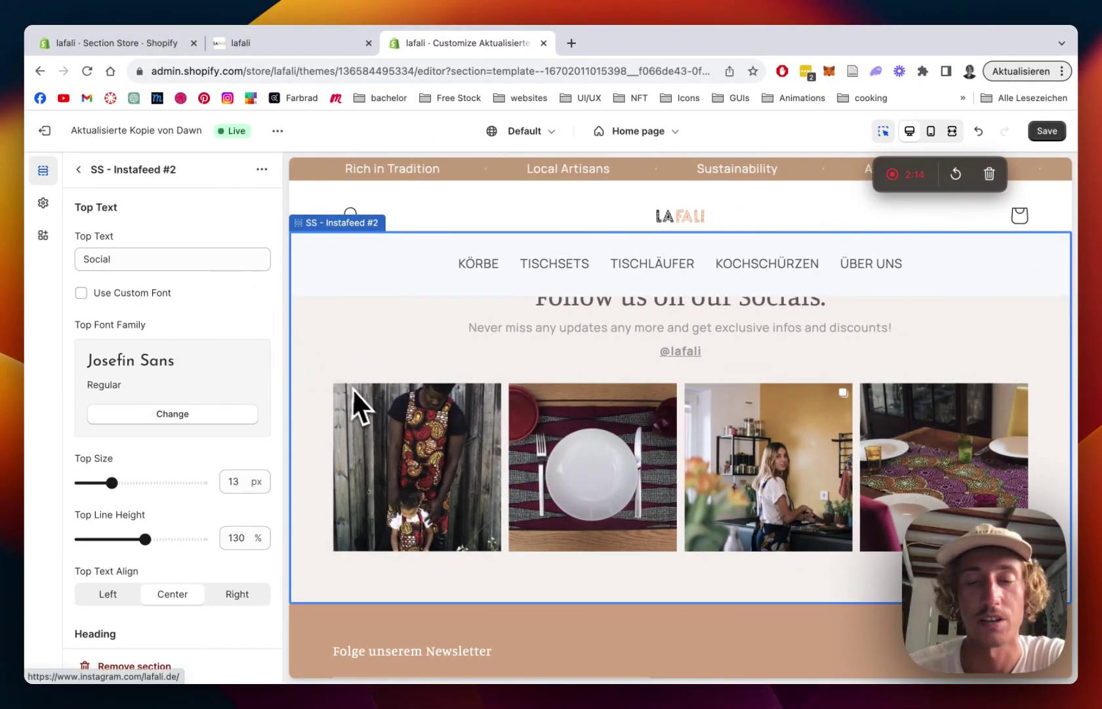
scroll(517, 392, "up", 2)
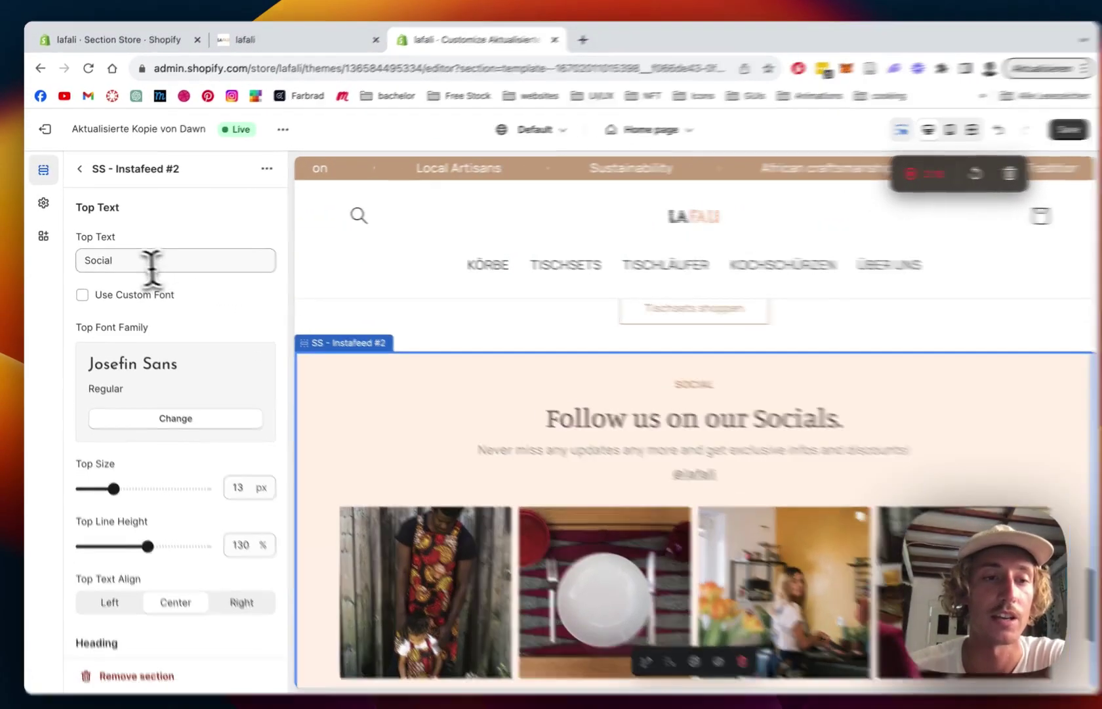
left_click(131, 260)
key("super+a")
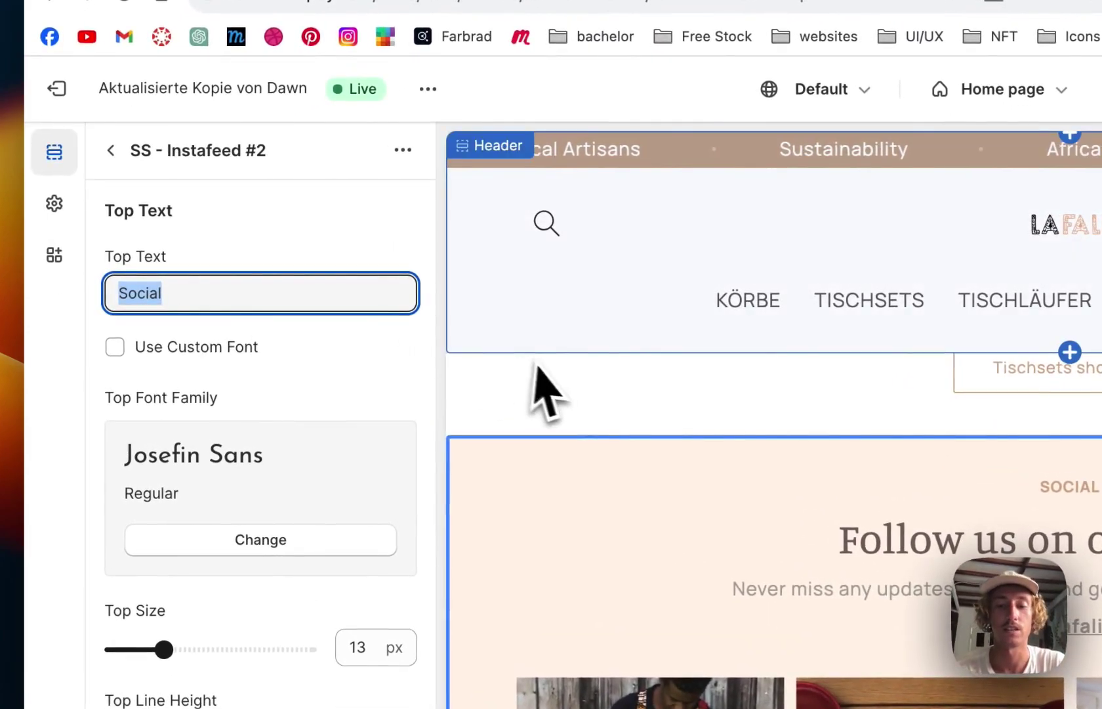
type("Instagram")
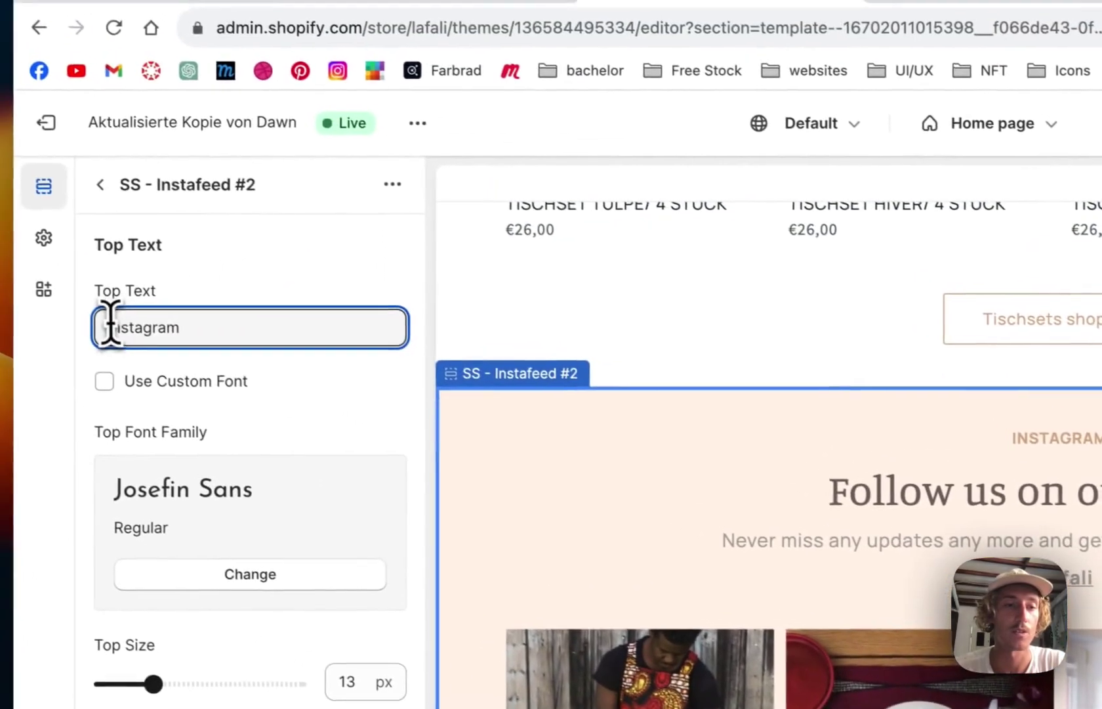
left_click(110, 326)
type("Our")
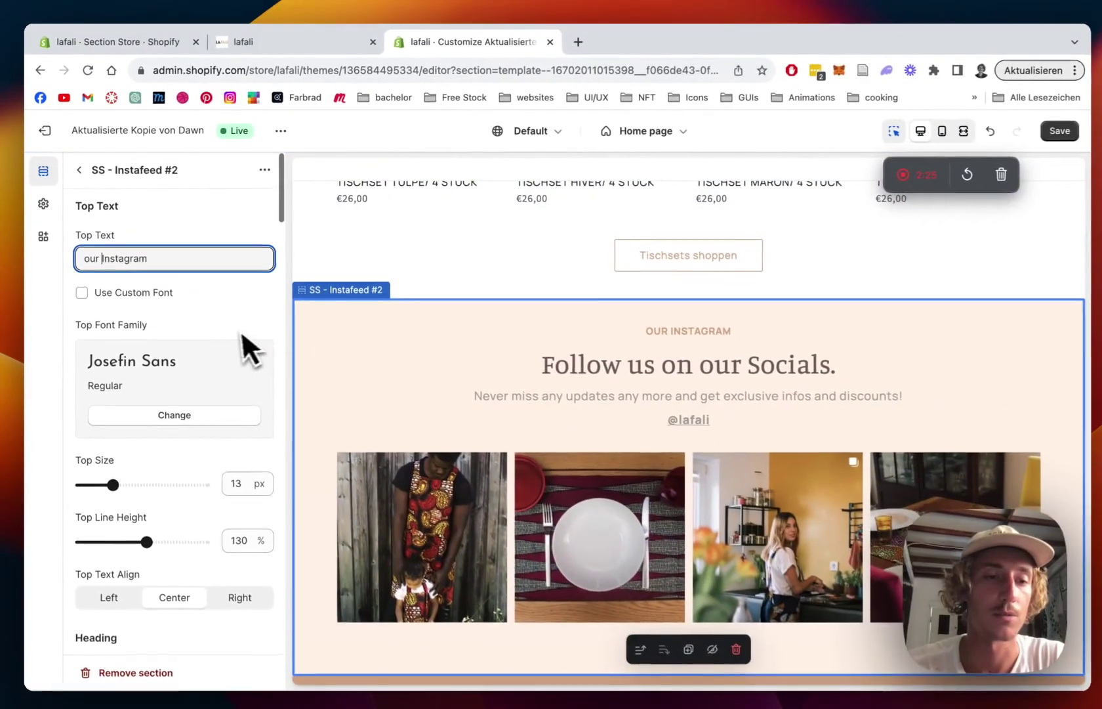
scroll(229, 328, "down", 1)
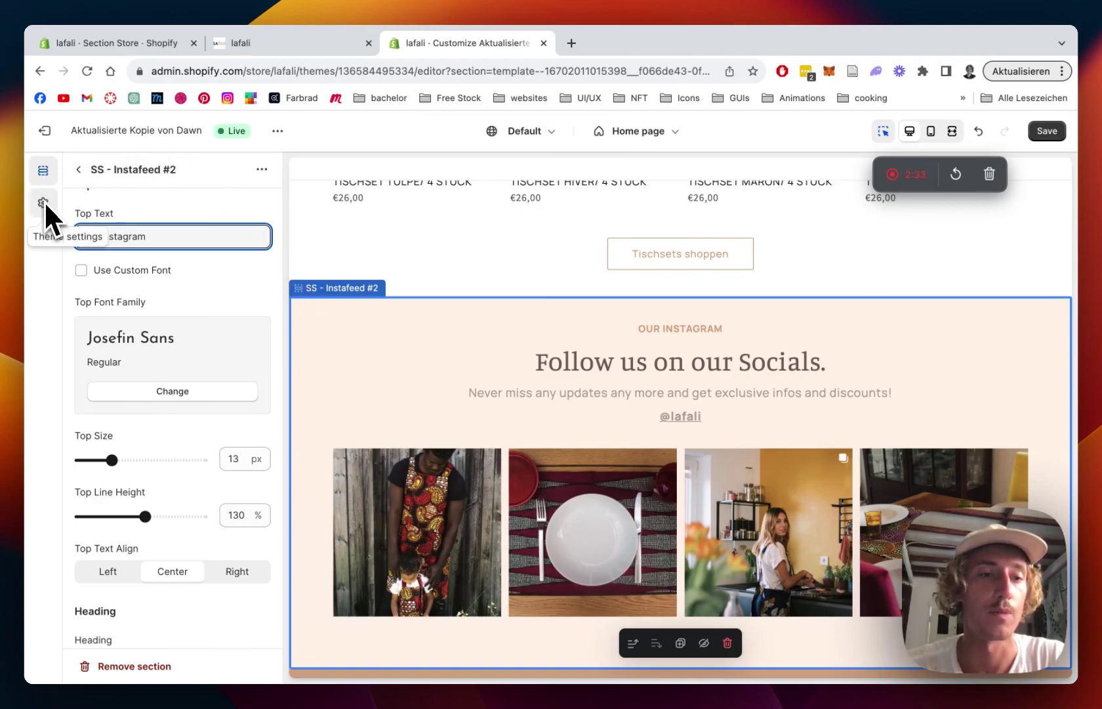
scroll(229, 289, "down", 5)
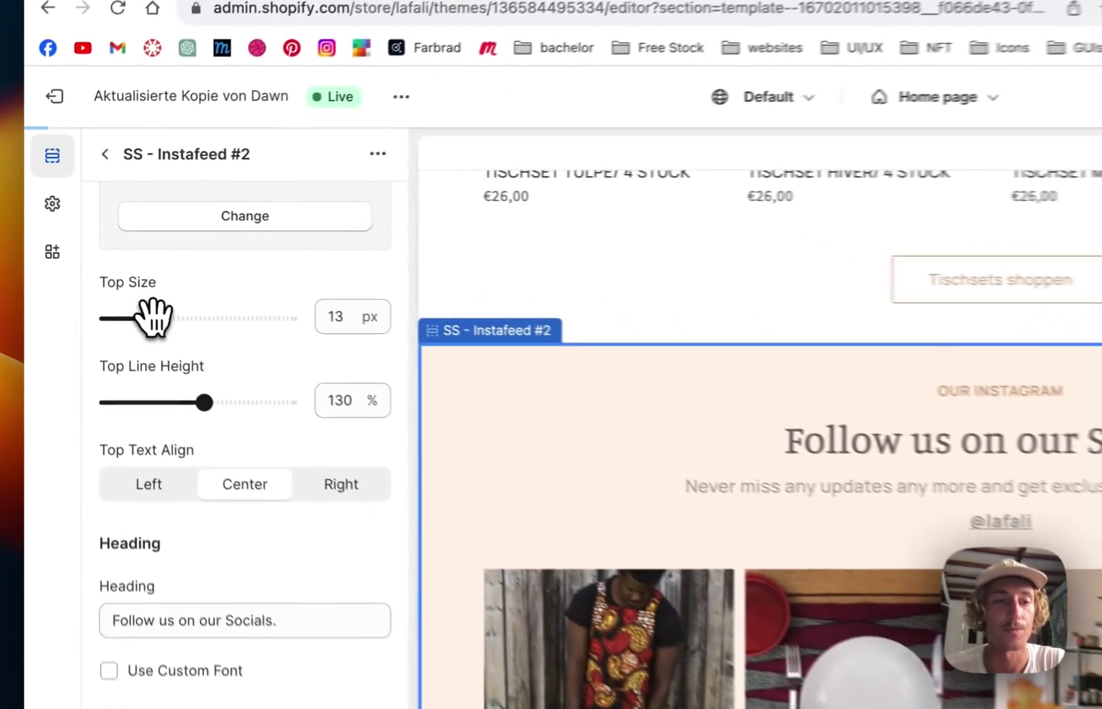
left_click_drag(111, 280, 118, 279)
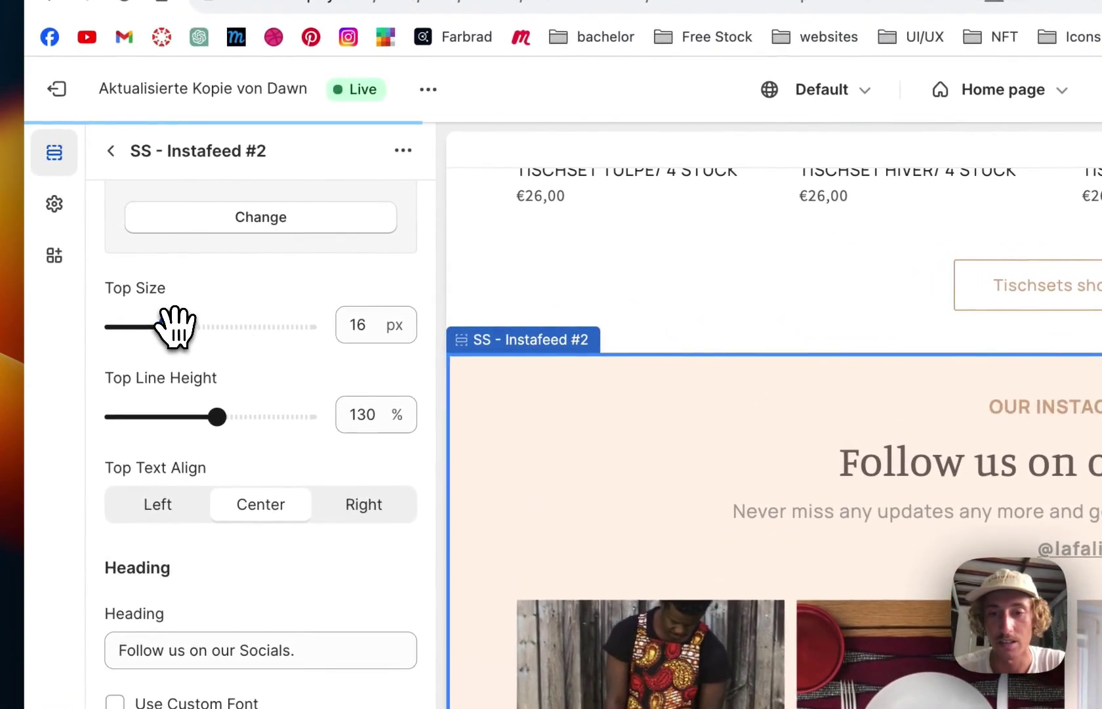
left_click_drag(167, 325, 162, 322)
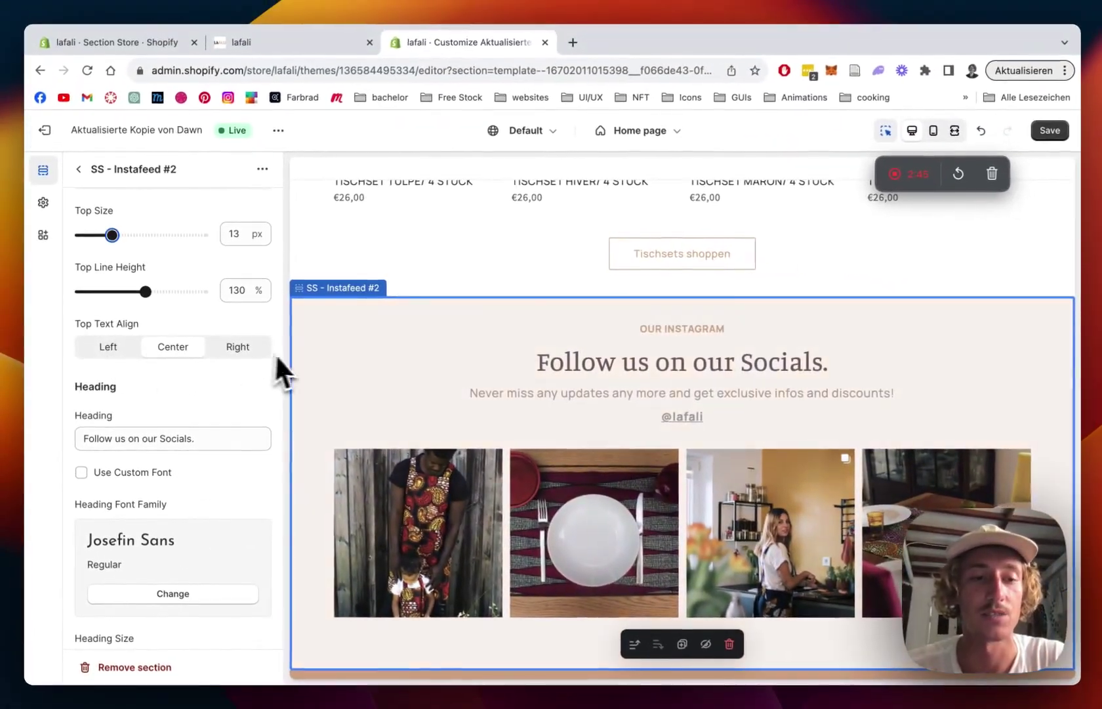
scroll(214, 303, "down", 5)
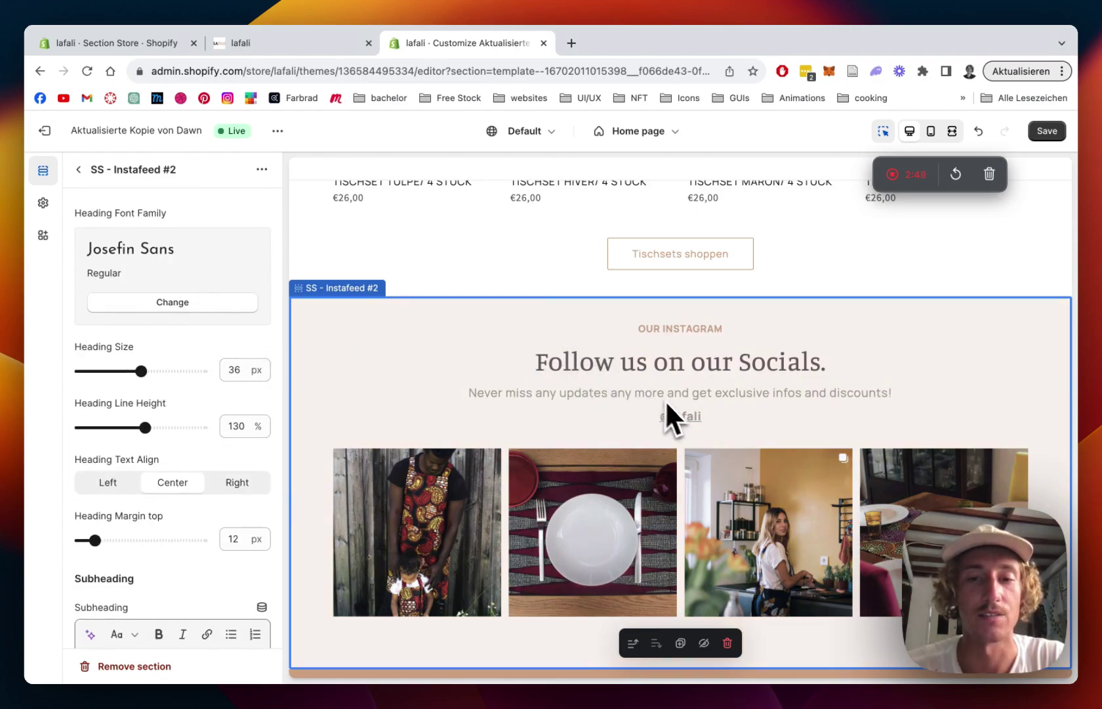
scroll(84, 335, "down", 5)
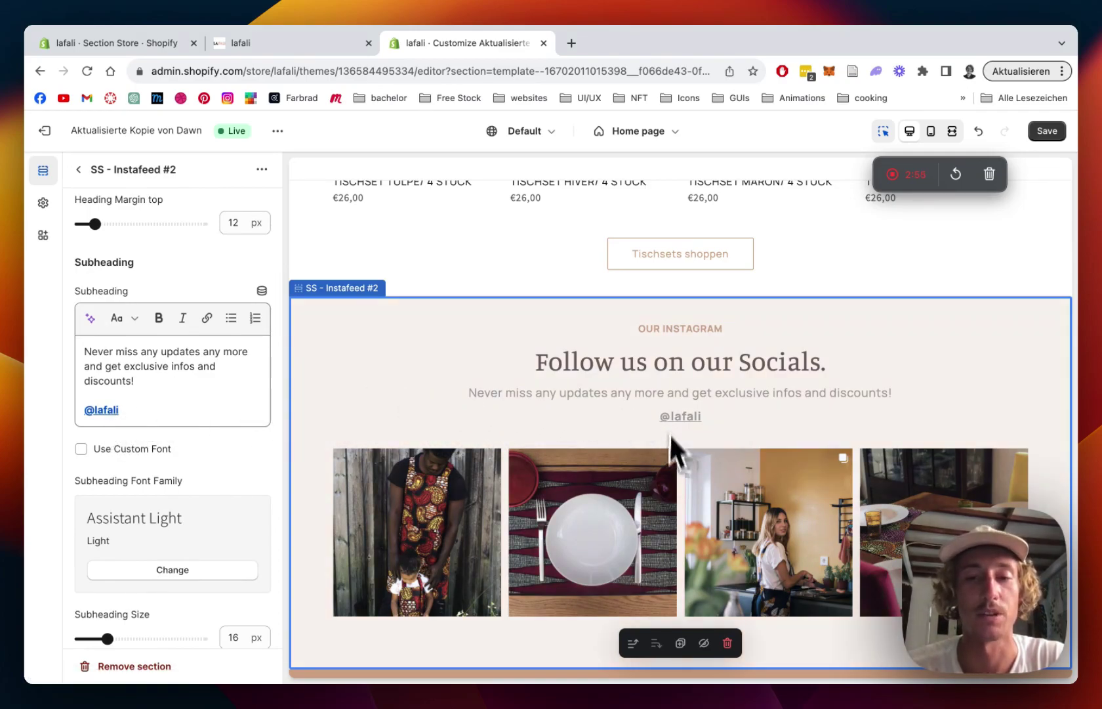
scroll(277, 352, "down", 10)
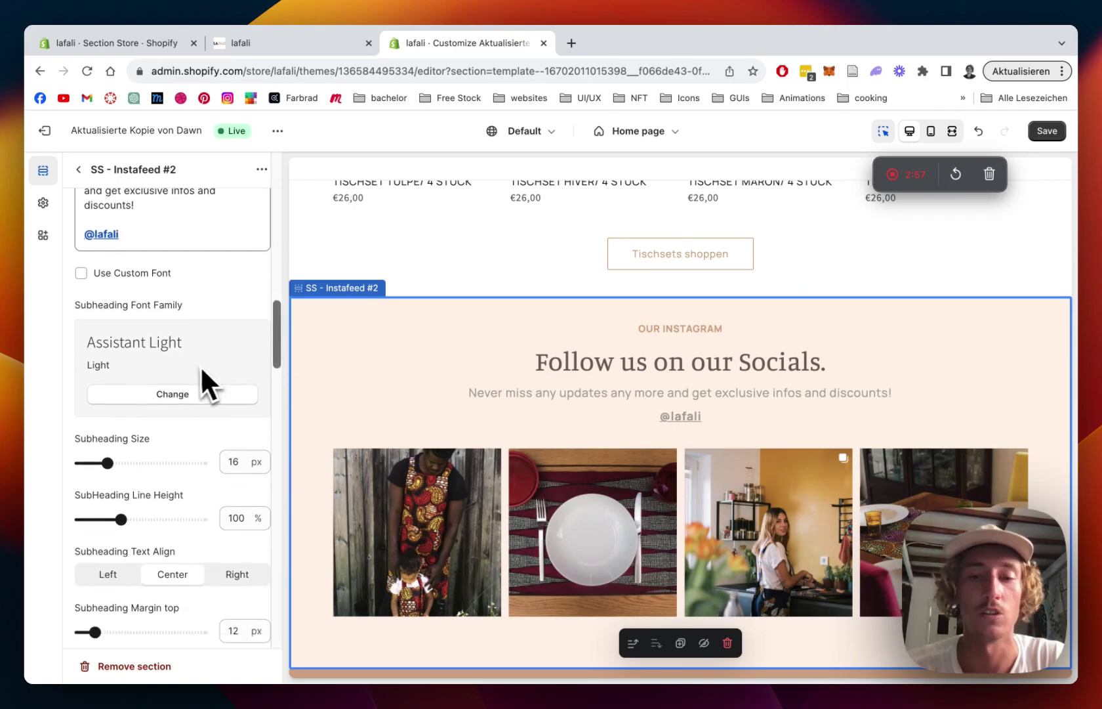
scroll(194, 366, "up", 5)
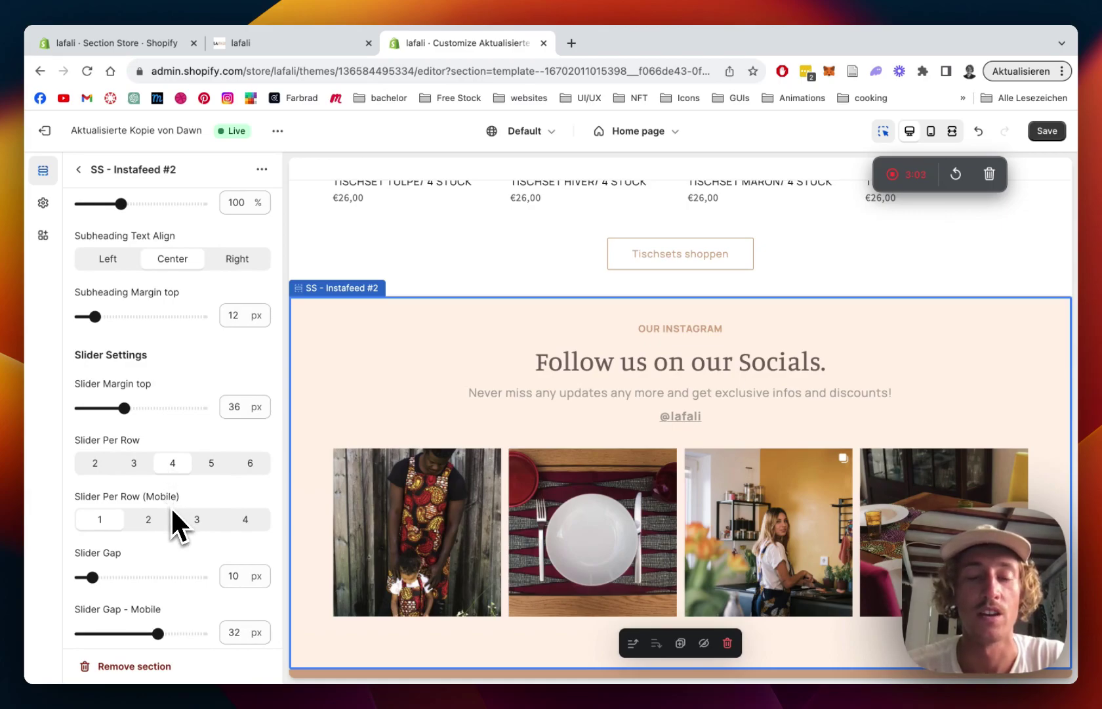
Step: Turn on Use autoplay and set Slider Per Row to 3 in the feed's Slider Settings
scroll(259, 463, "down", 4)
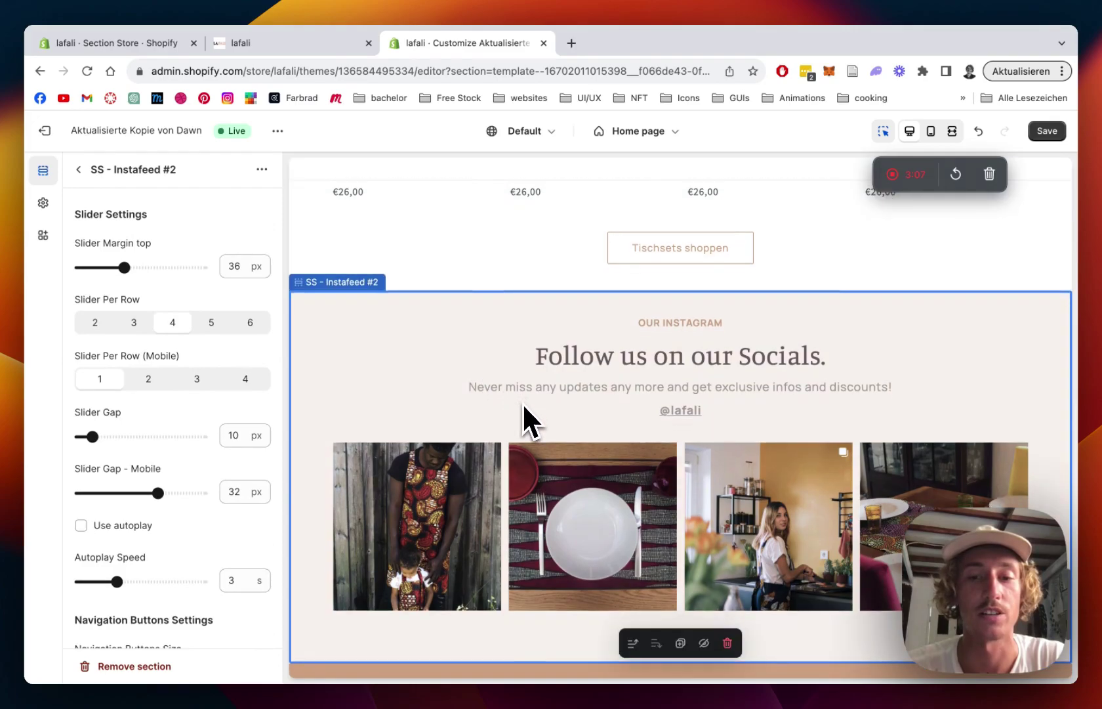
scroll(522, 402, "down", 3)
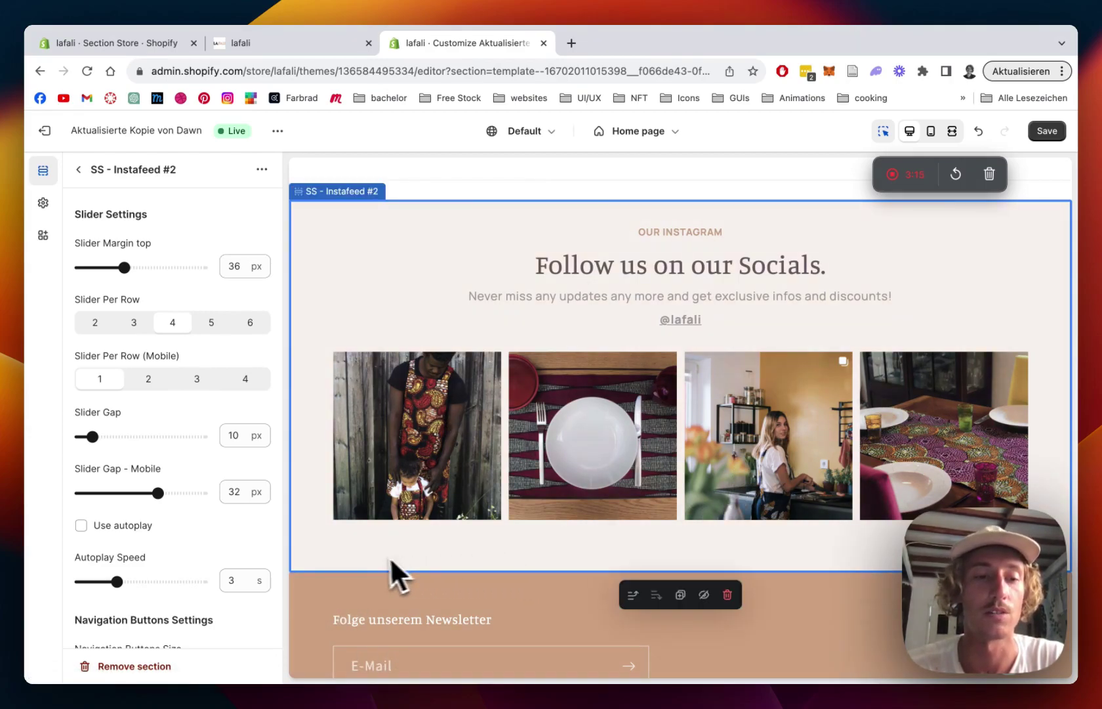
scroll(247, 296, "down", 3)
scroll(243, 289, "down", 2)
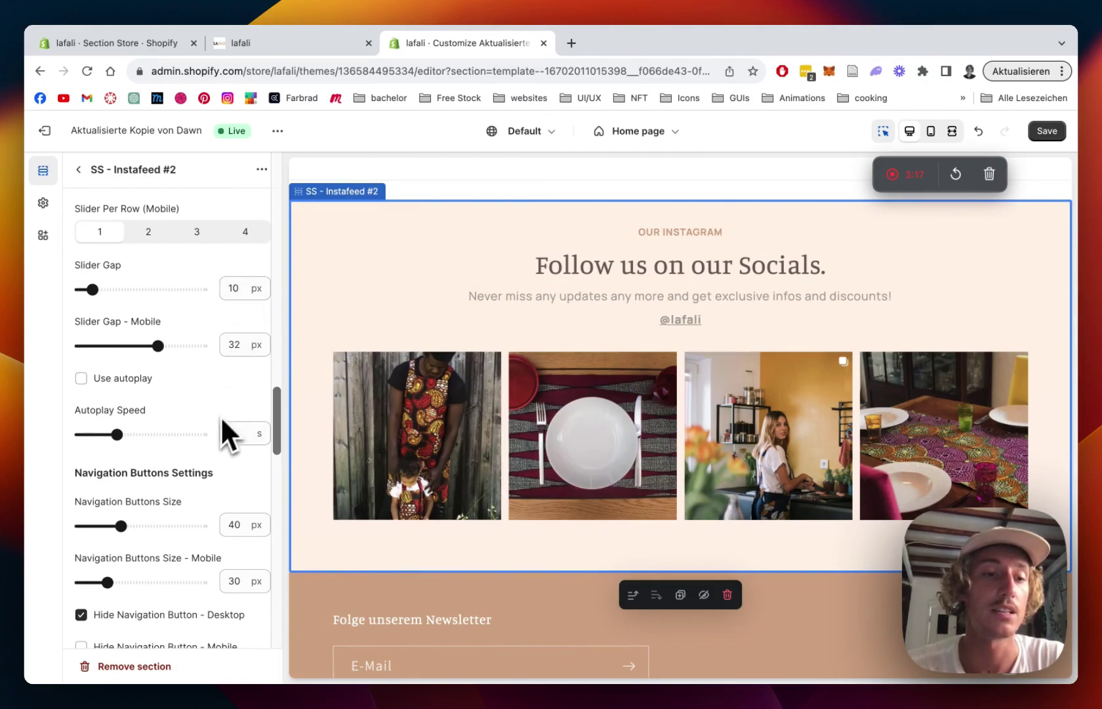
scroll(217, 426, "up", 1)
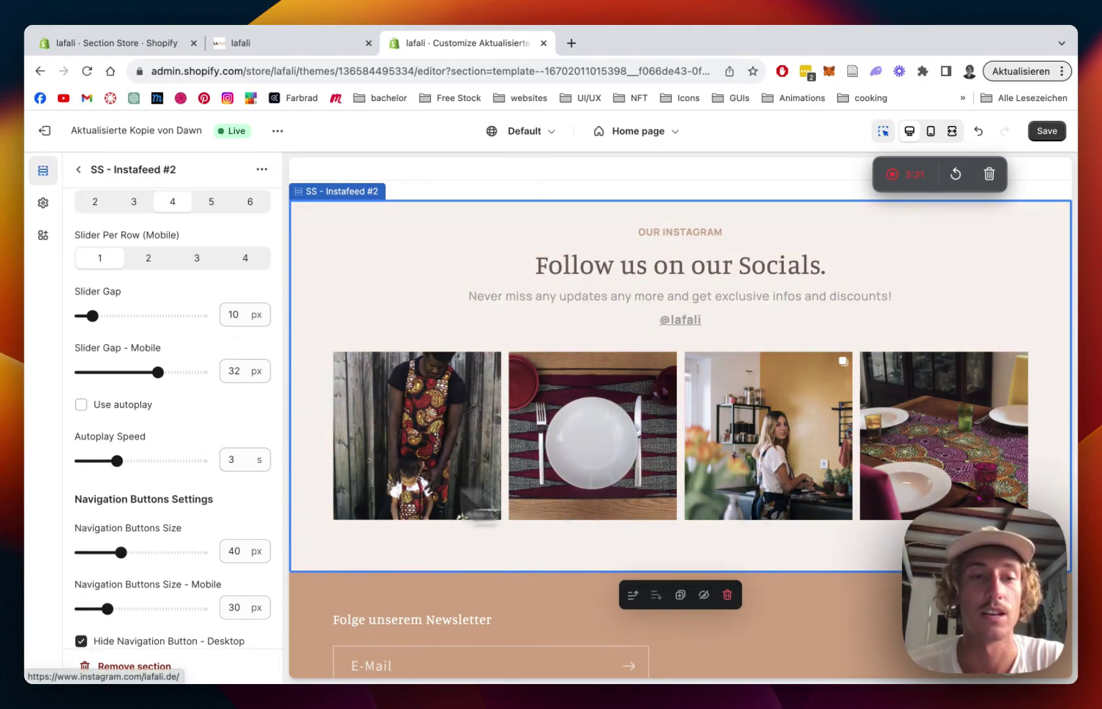
scroll(155, 259, "up", 3)
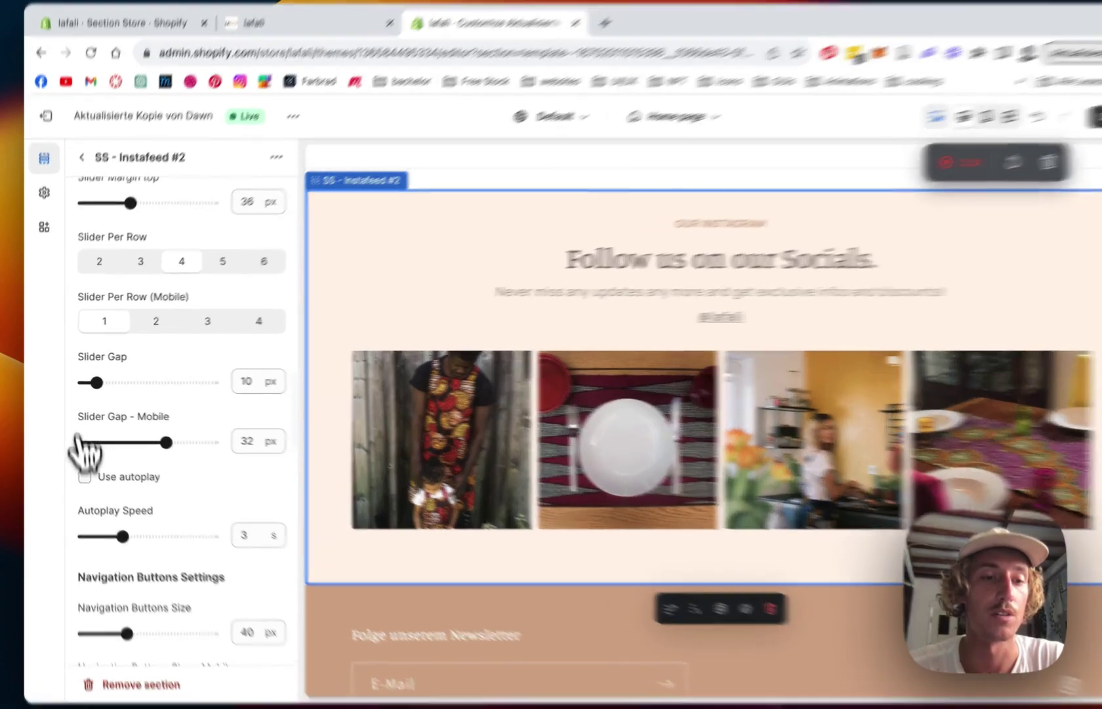
left_click(81, 470)
left_click(196, 218)
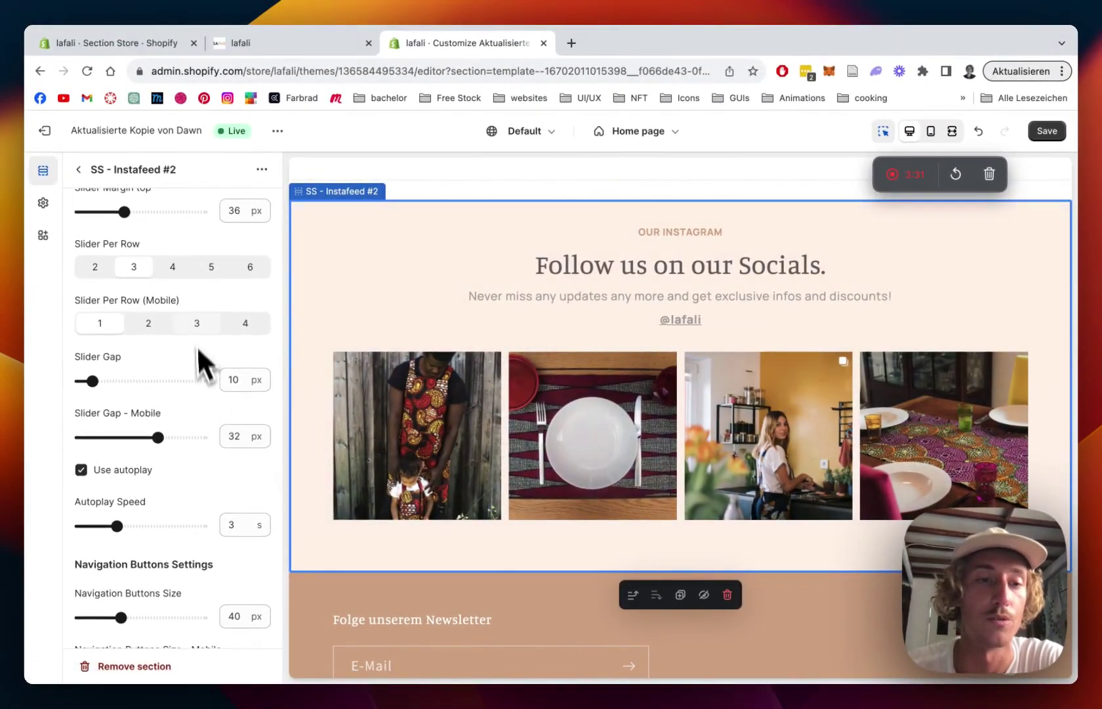
scroll(201, 341, "down", 5)
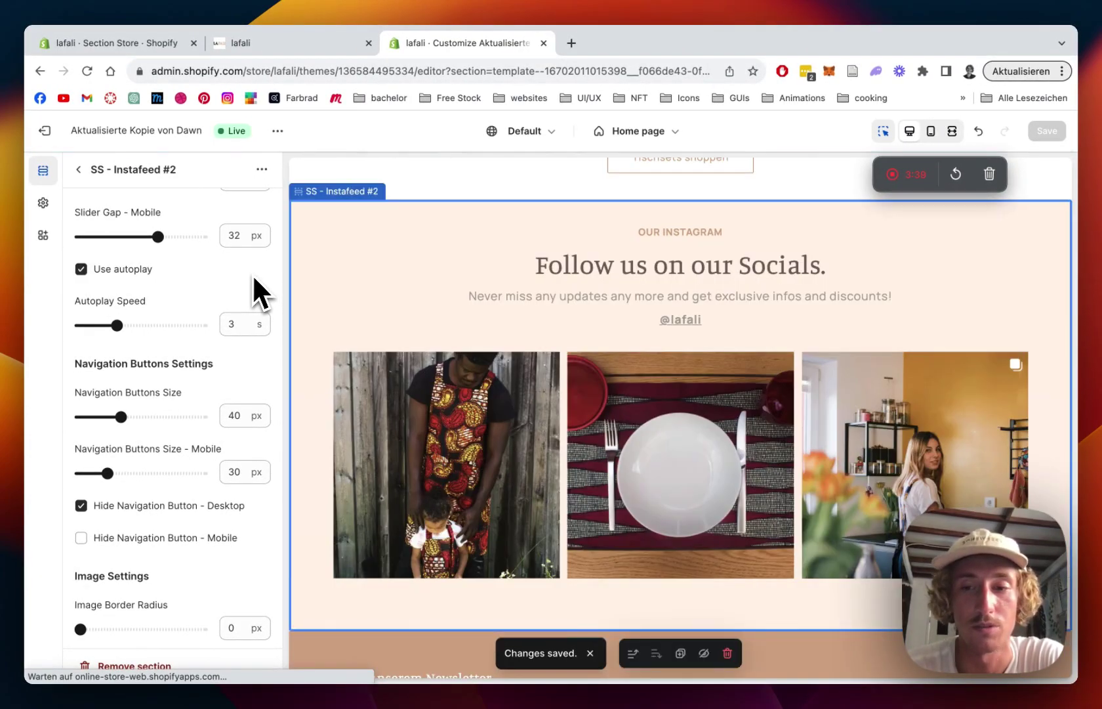
scroll(709, 450, "down", 2)
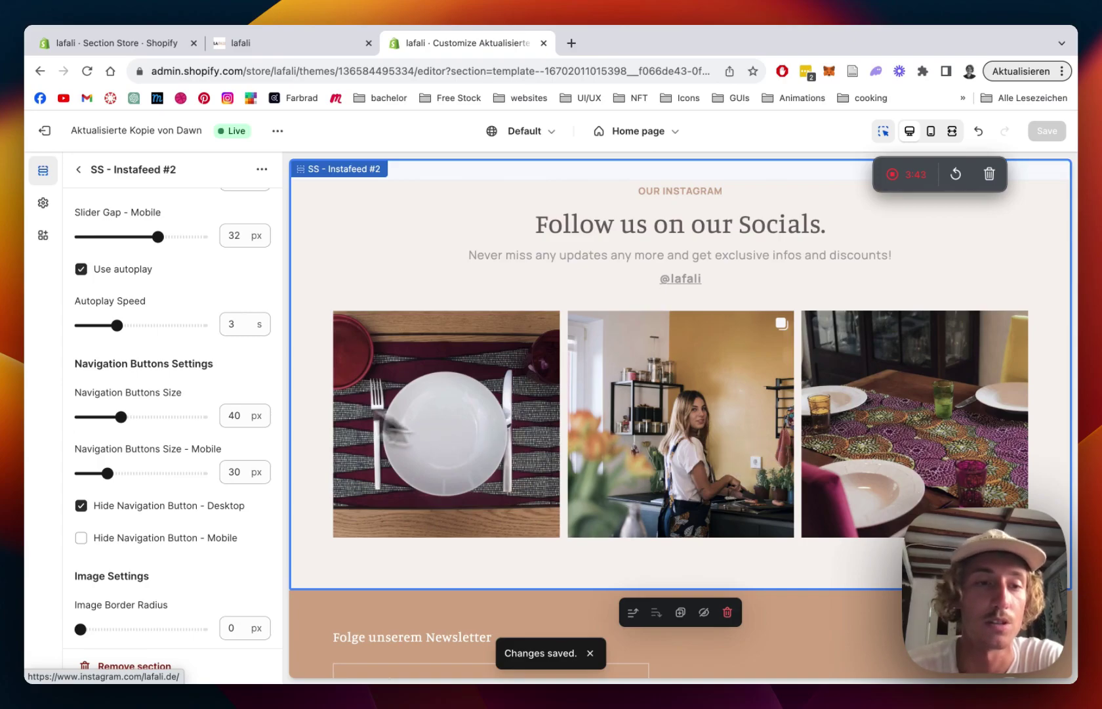
scroll(226, 266, "down", 2)
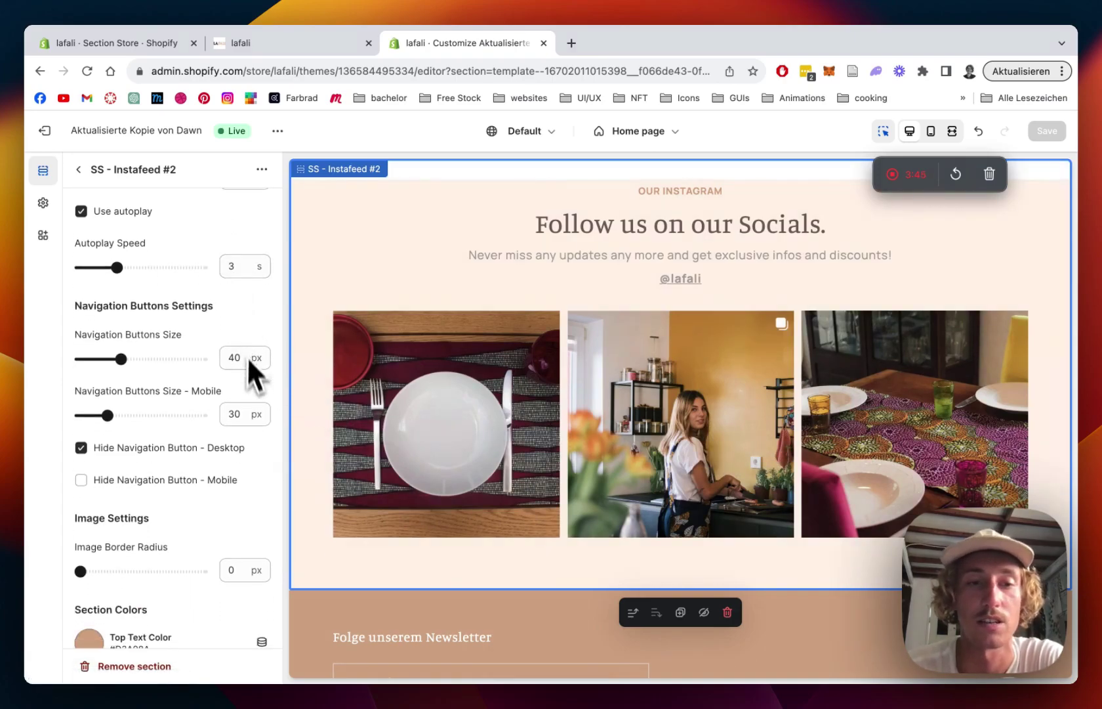
scroll(253, 318, "down", 2)
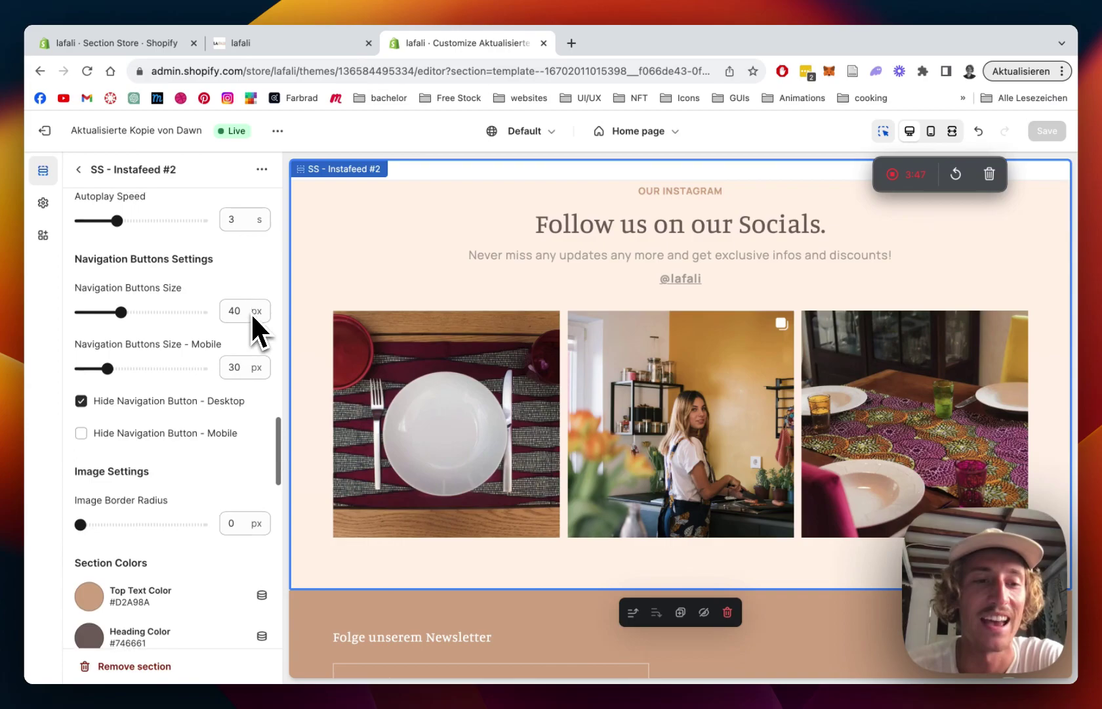
scroll(251, 313, "down", 7)
scroll(172, 420, "down", 5)
scroll(172, 420, "down", 5)
scroll(172, 419, "up", 5)
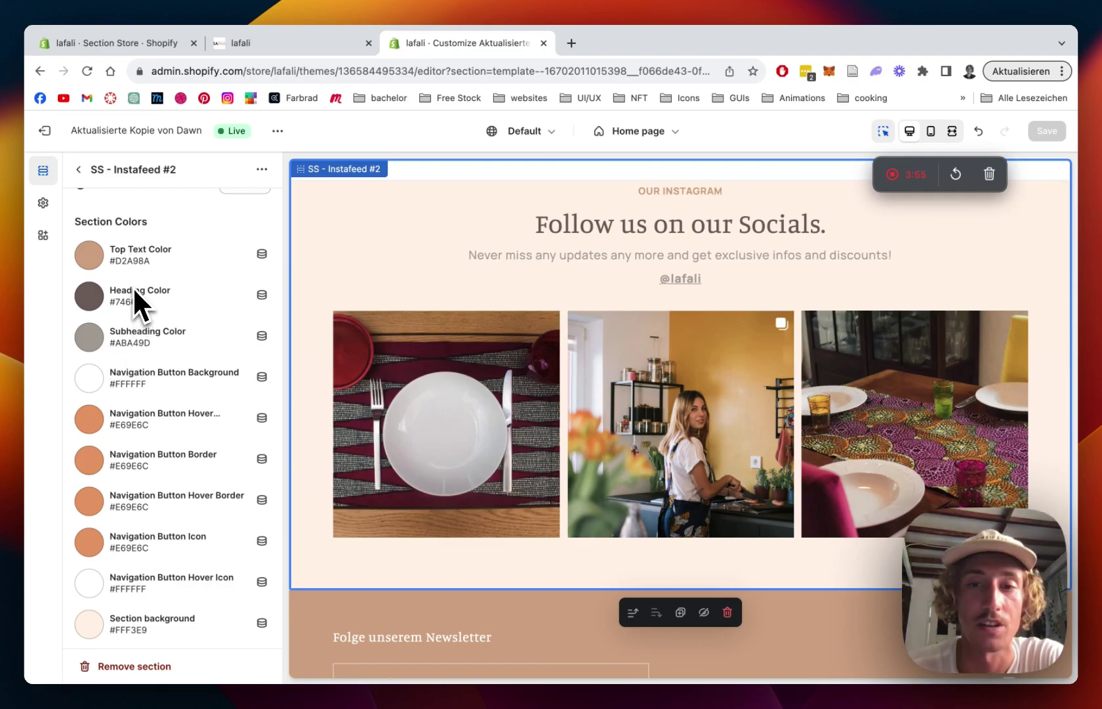
scroll(133, 286, "up", 2)
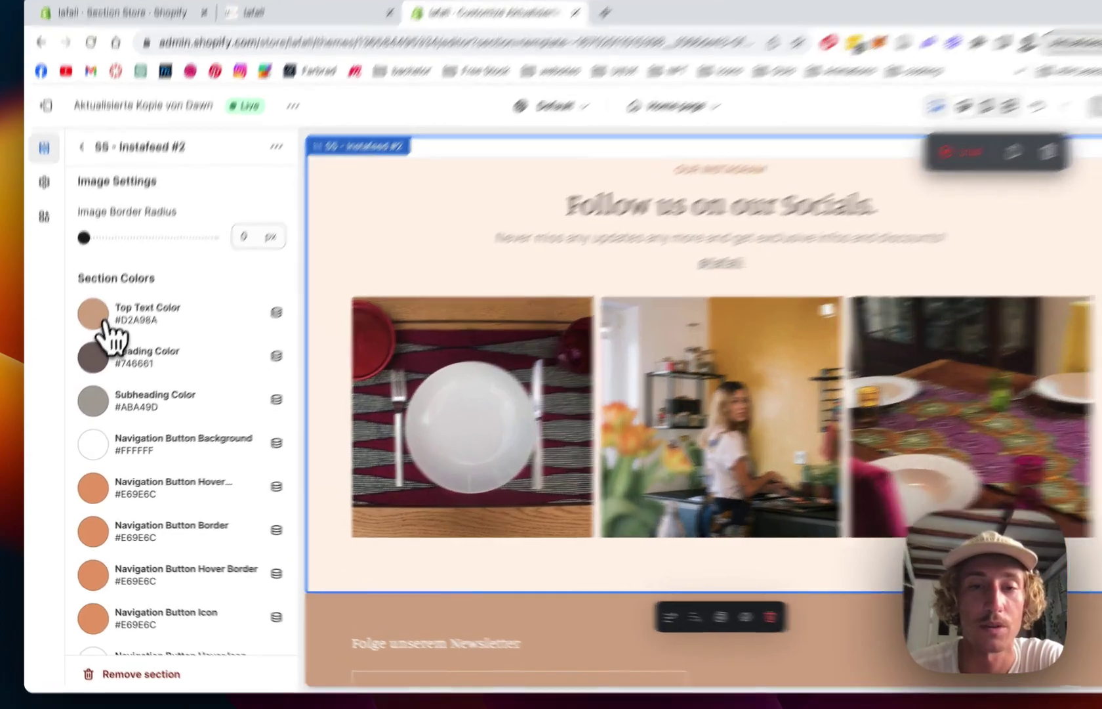
left_click(91, 331)
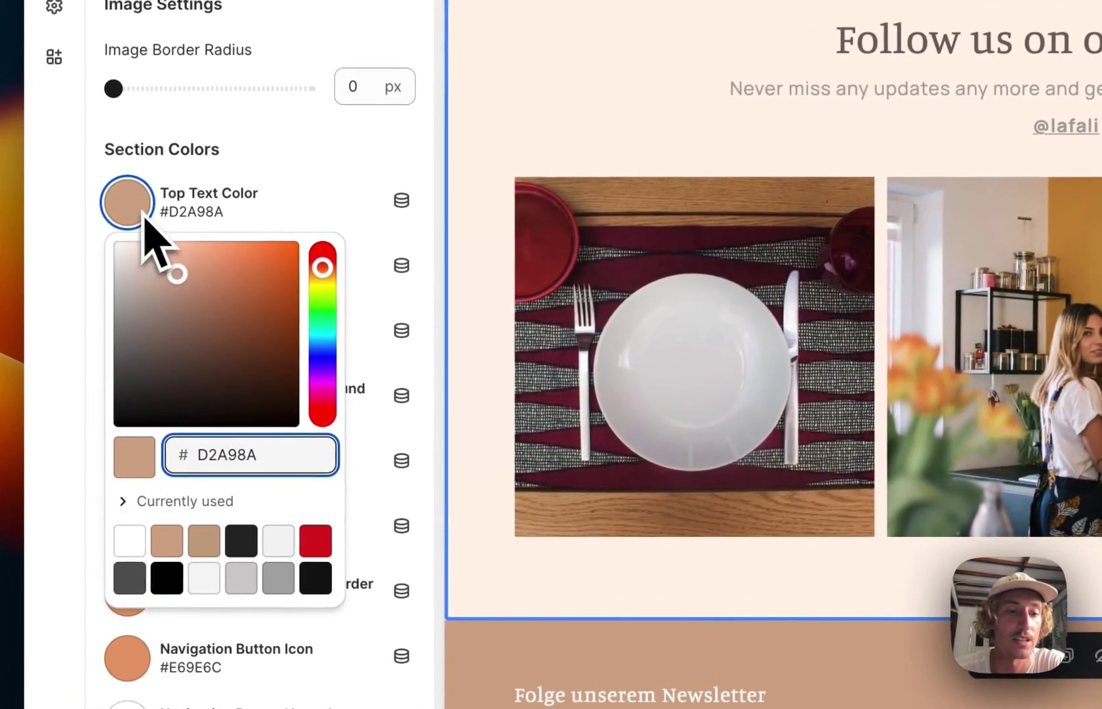
left_click(316, 540)
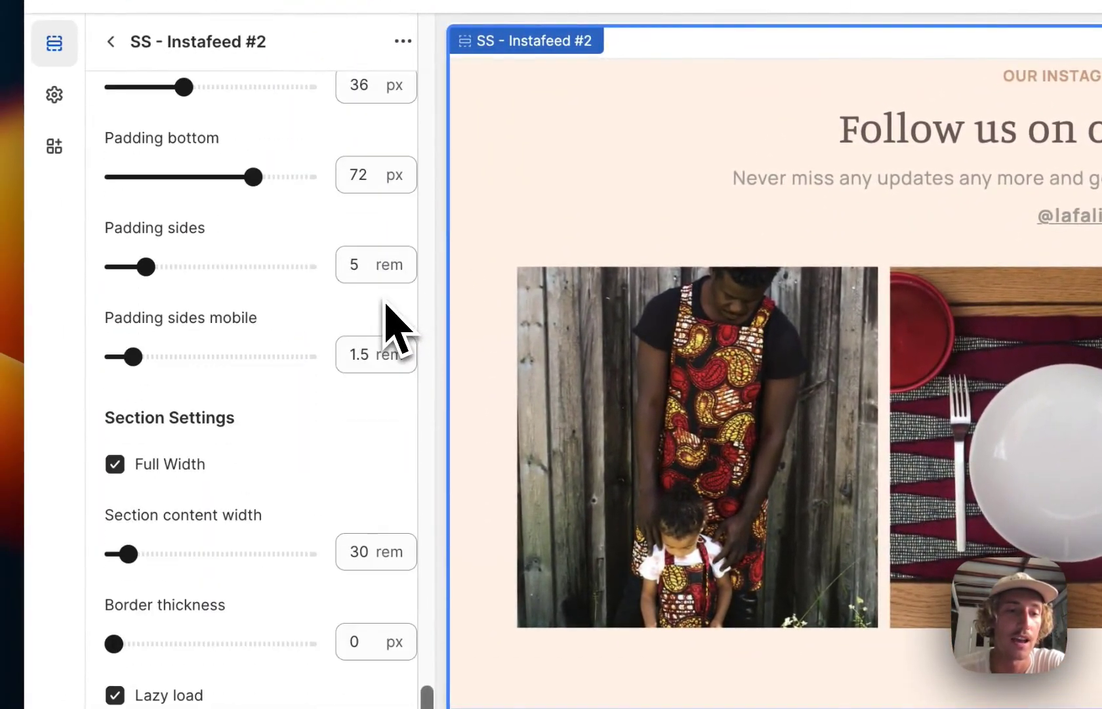
scroll(389, 327, "up", 5)
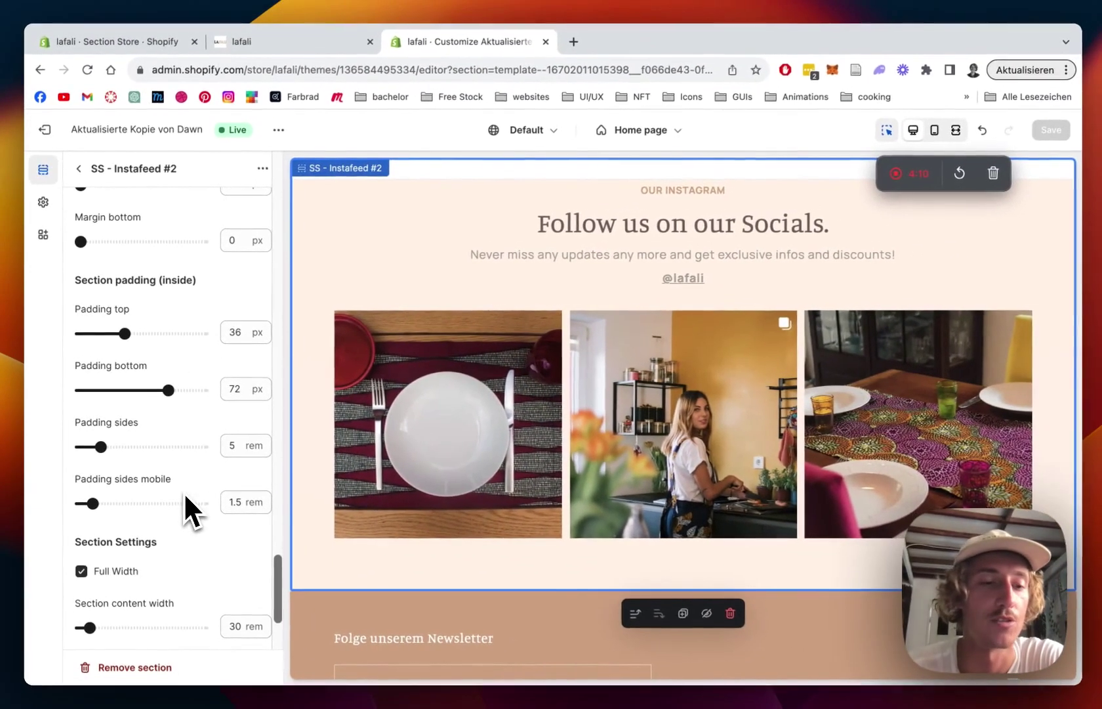
scroll(279, 554, "down", 3)
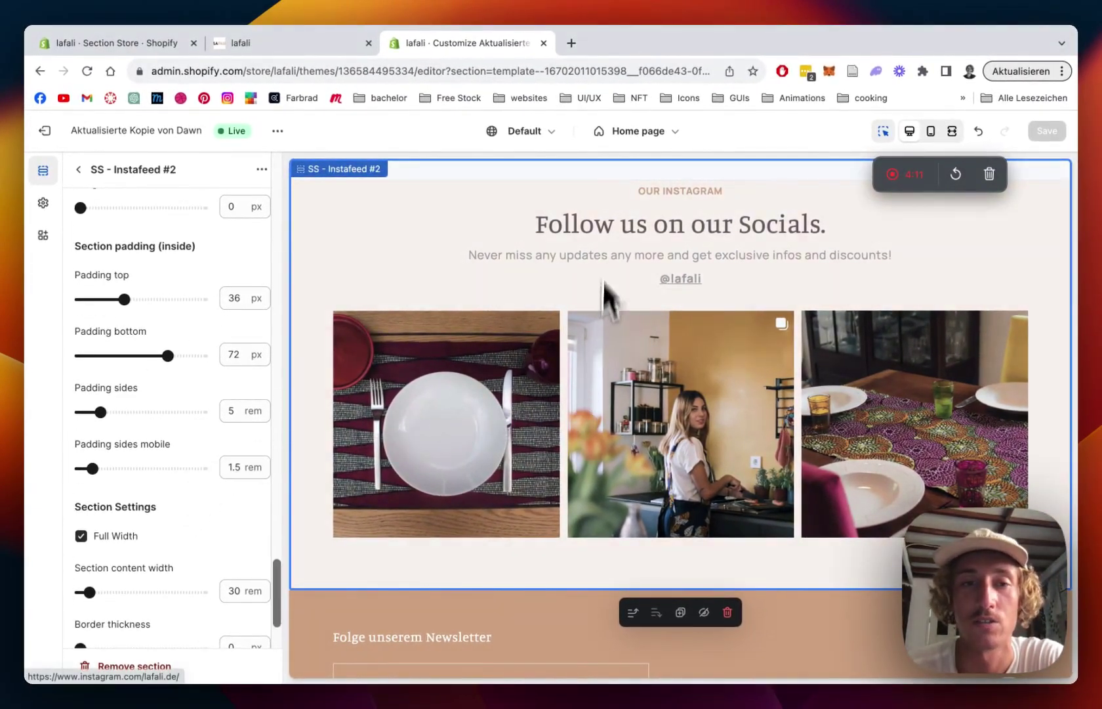
scroll(549, 226, "up", 1)
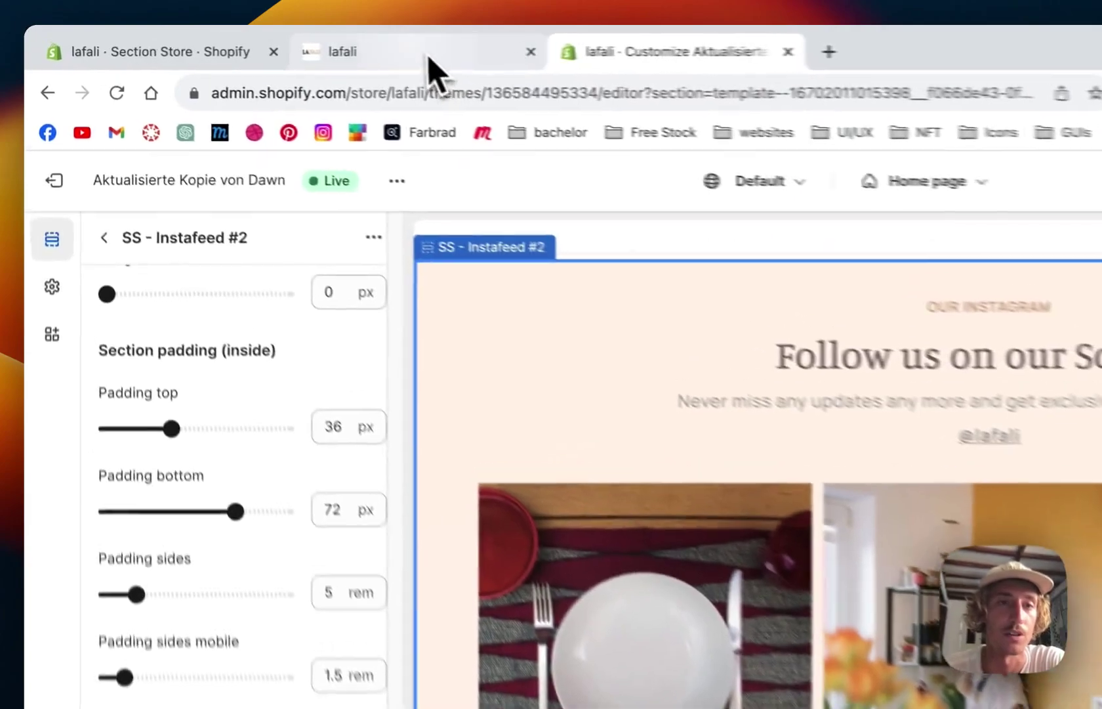
left_click(304, 44)
Step: Reload the lafali storefront and scroll to the 'OUR INSTAGRAM' feed showing three images per row
left_click(126, 100)
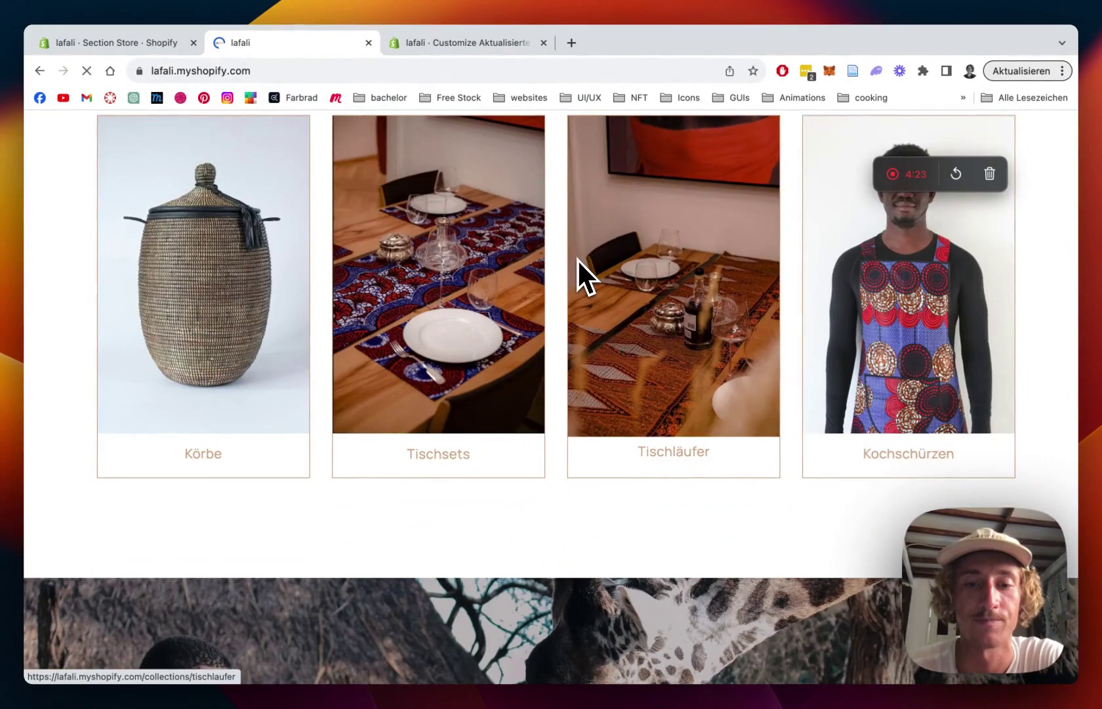
scroll(578, 259, "down", 20)
scroll(587, 254, "down", 2)
scroll(693, 247, "up", 1)
scroll(695, 246, "up", 3)
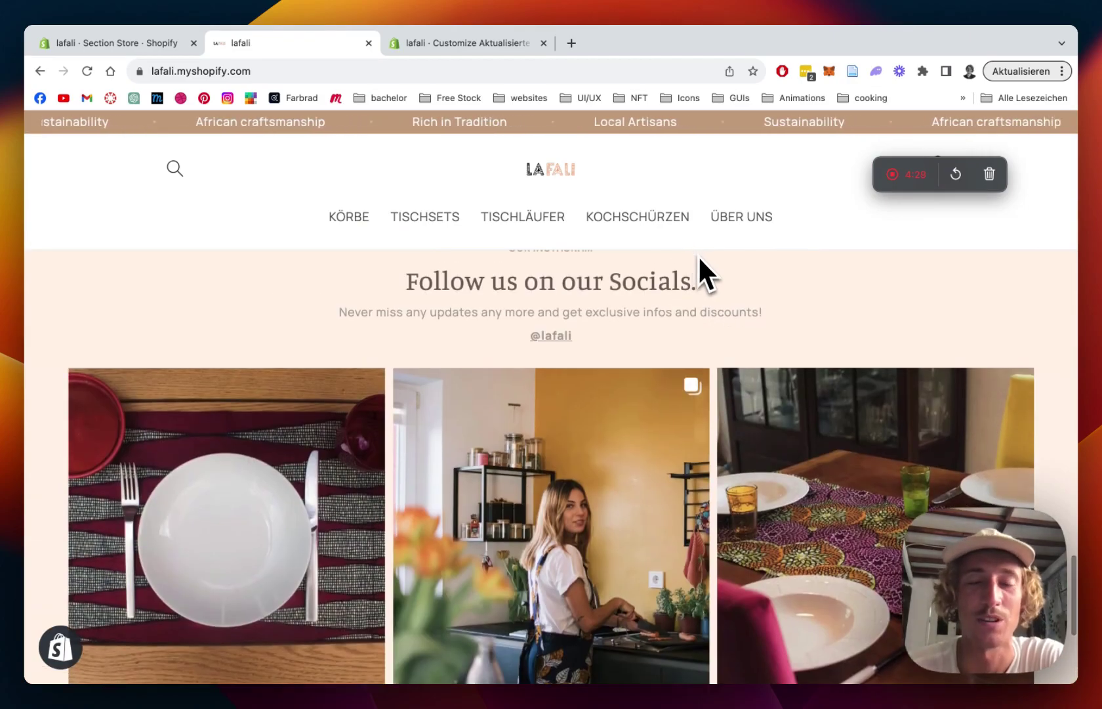
scroll(698, 256, "up", 2)
scroll(729, 293, "down", 4)
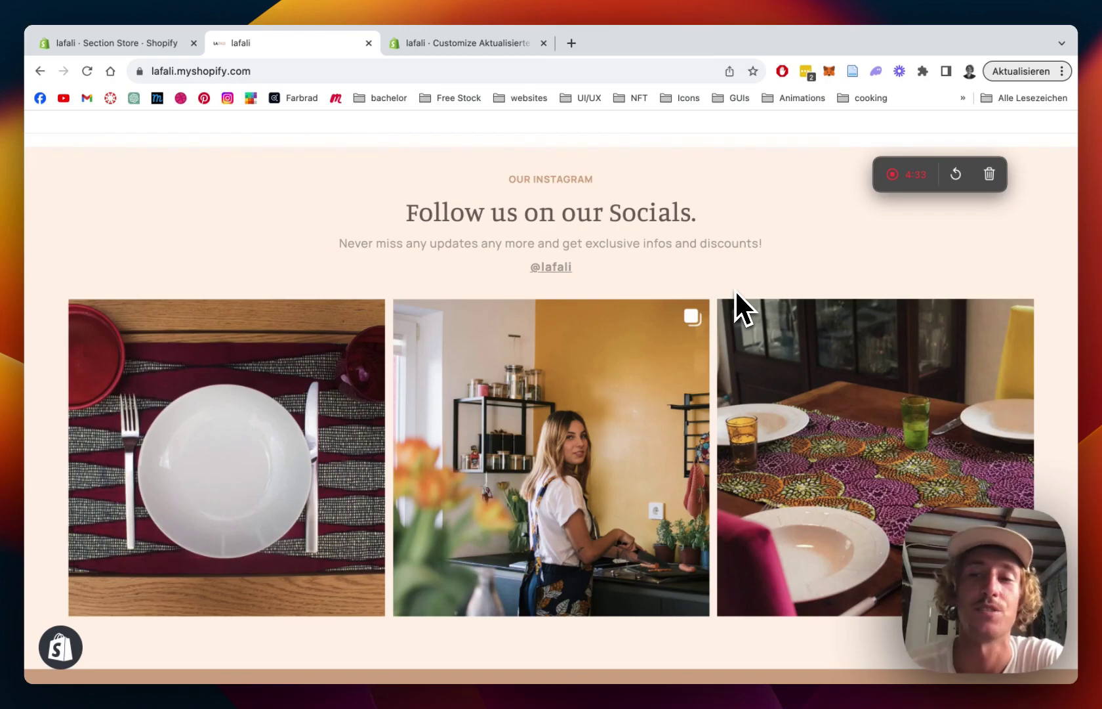